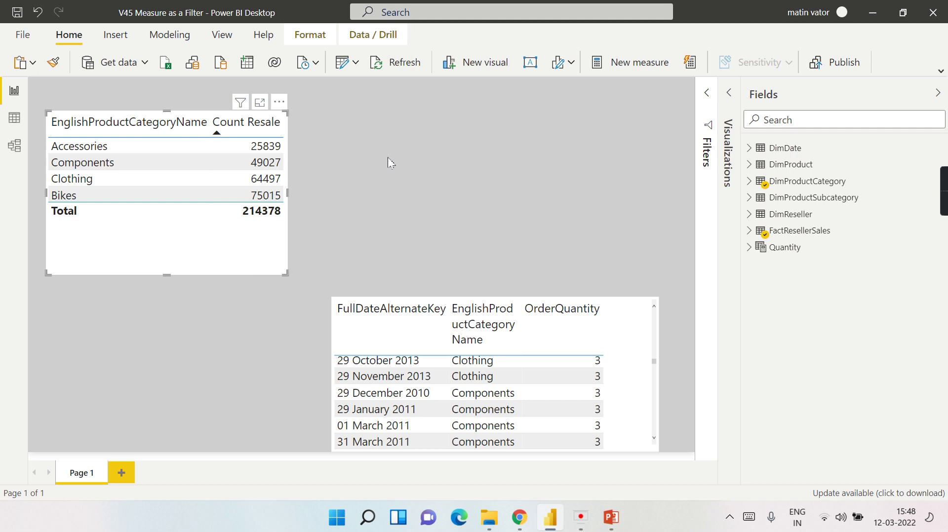
Inspect the Count Resale measure's DAX in FactResellerSales, then show the Visualizations pane.
click(758, 232)
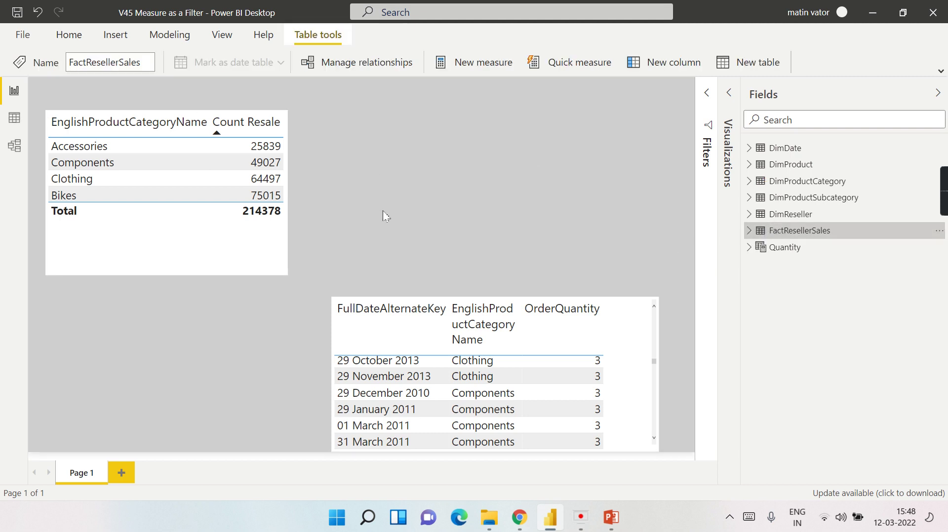
click(275, 235)
click(750, 231)
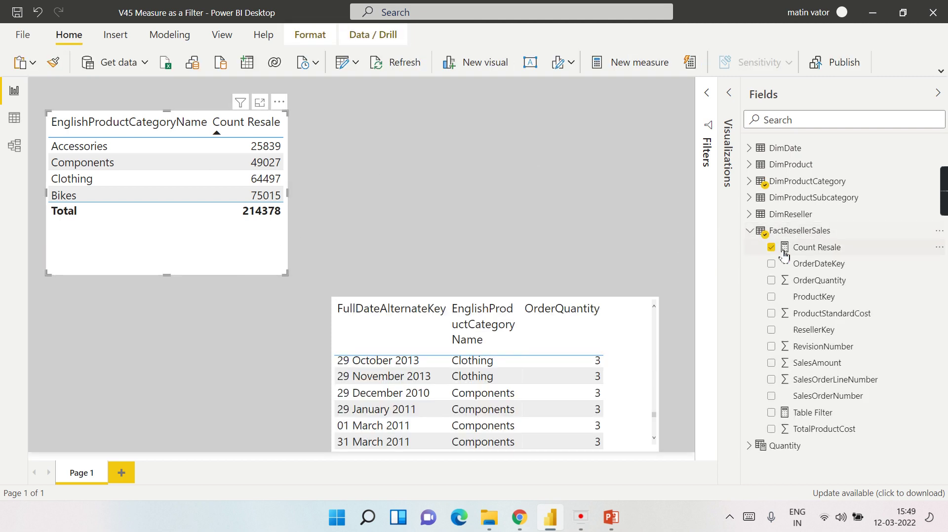
click(784, 252)
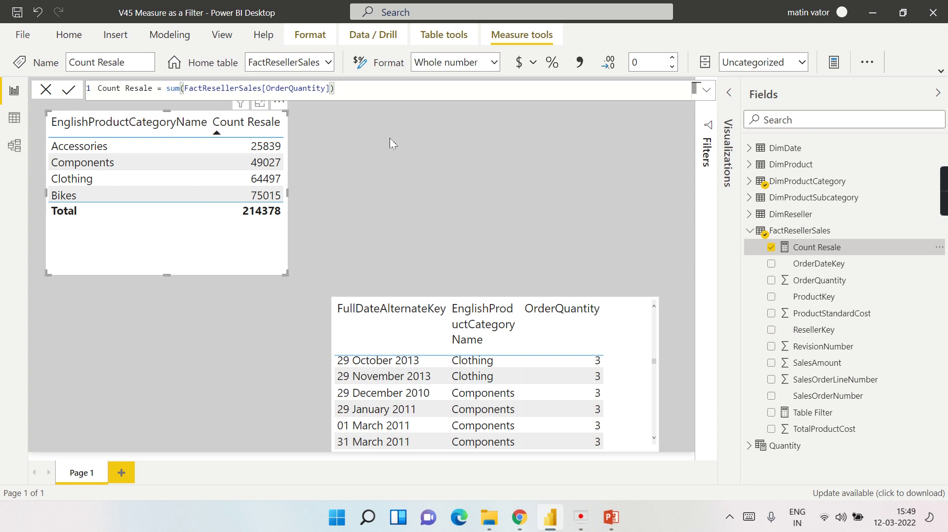
click(342, 154)
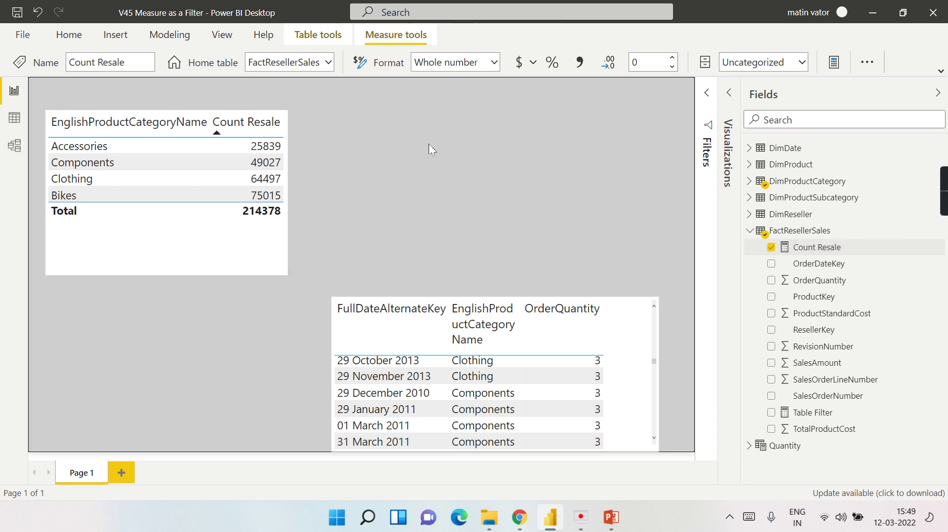
click(736, 96)
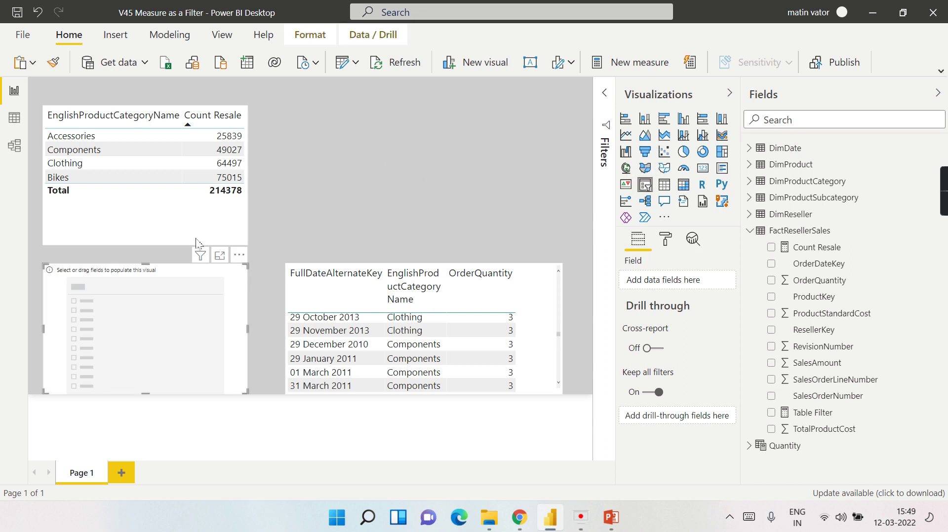
Place a trial slicer beside the category table, try Count Resale in it, remove it, and hide Fields.
drag(183, 258, 410, 118)
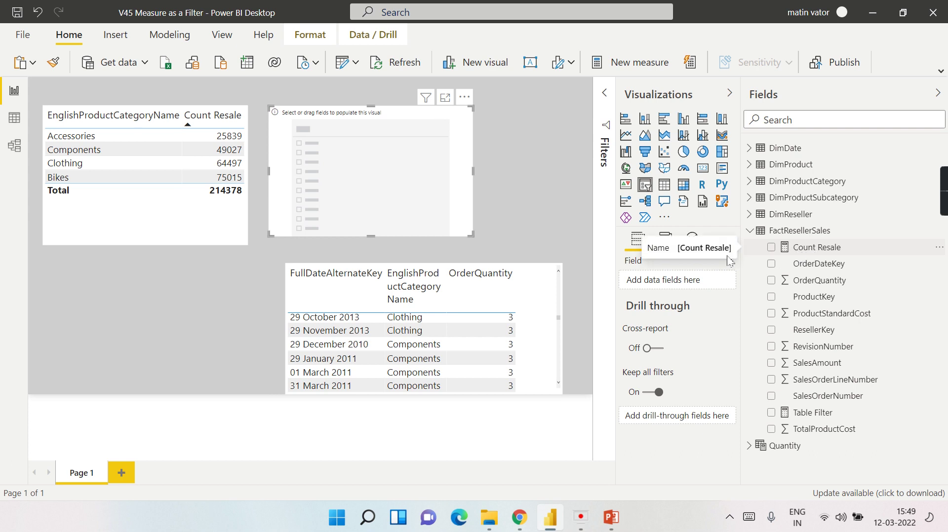
drag(815, 250, 642, 289)
click(466, 98)
click(494, 131)
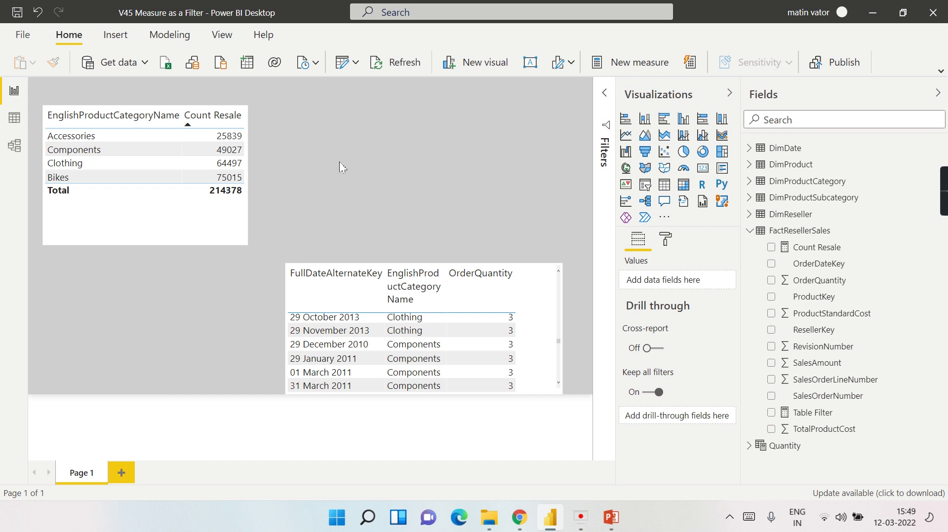
click(937, 97)
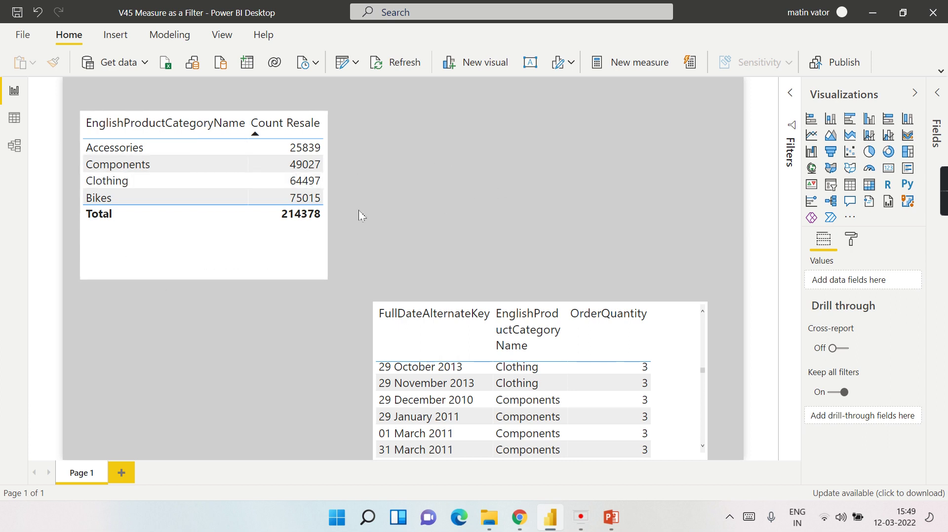
Filter the category table to Count Resale 'is less than or equal to' 50000.
click(215, 222)
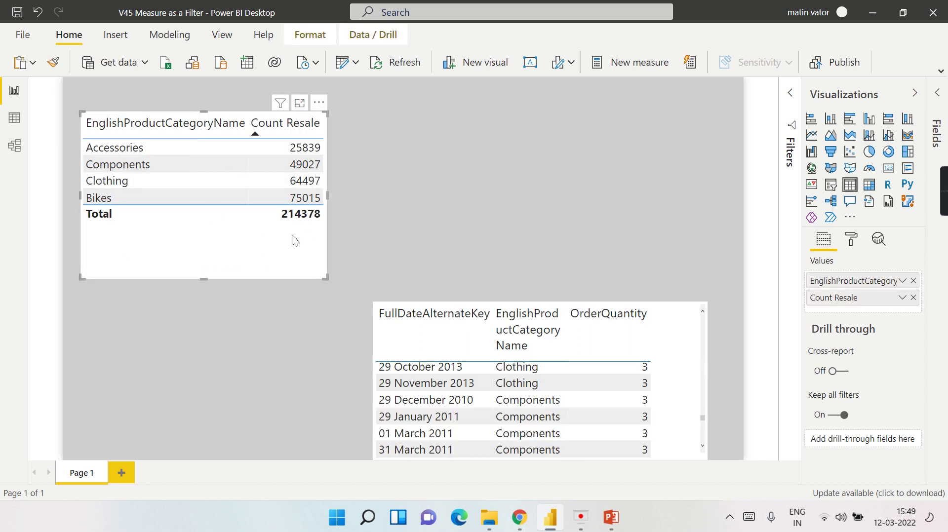
click(793, 94)
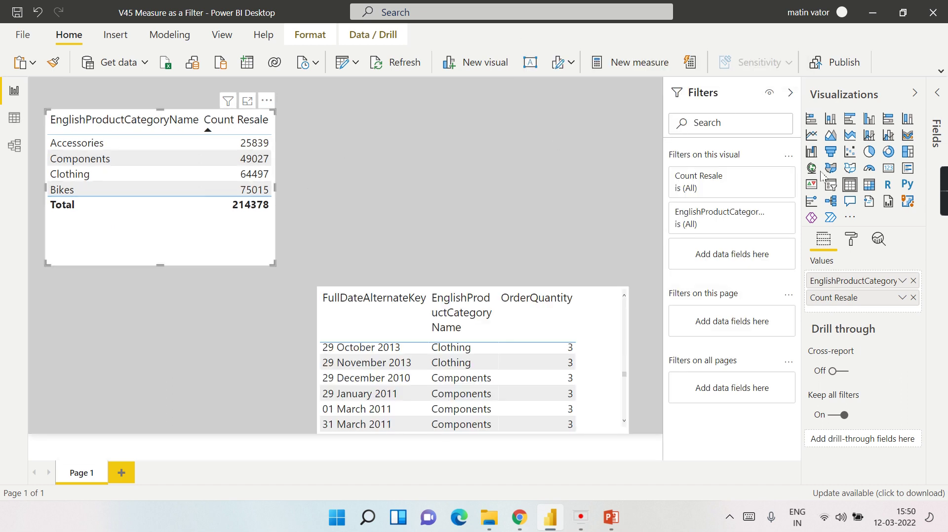
click(771, 178)
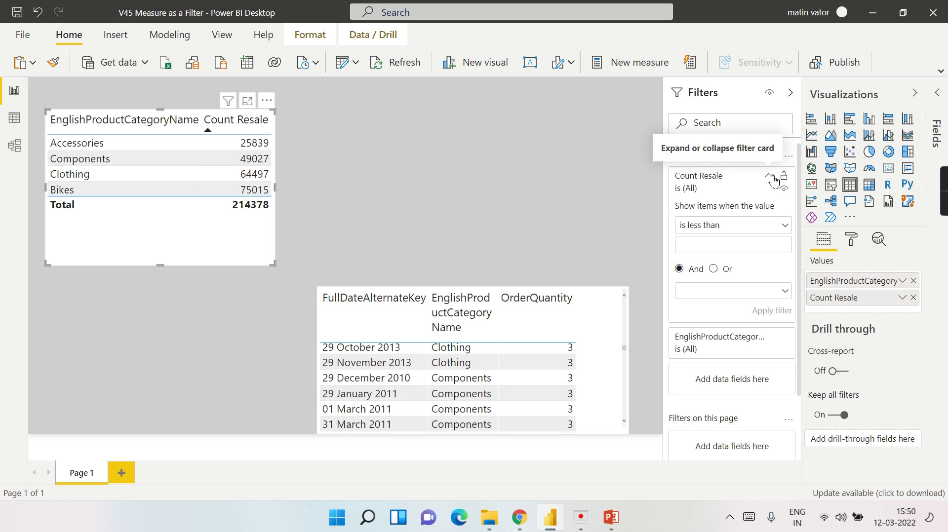
click(717, 231)
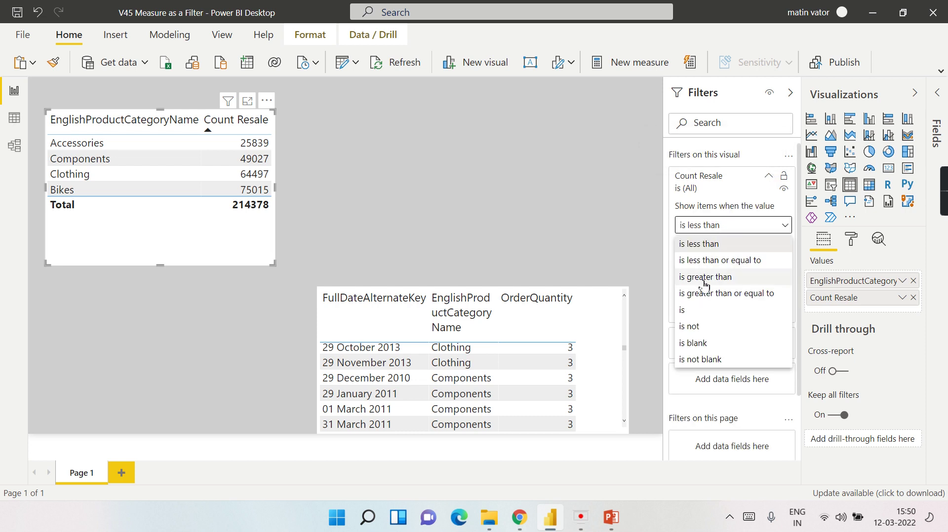
click(722, 262)
click(709, 246)
text(50000)
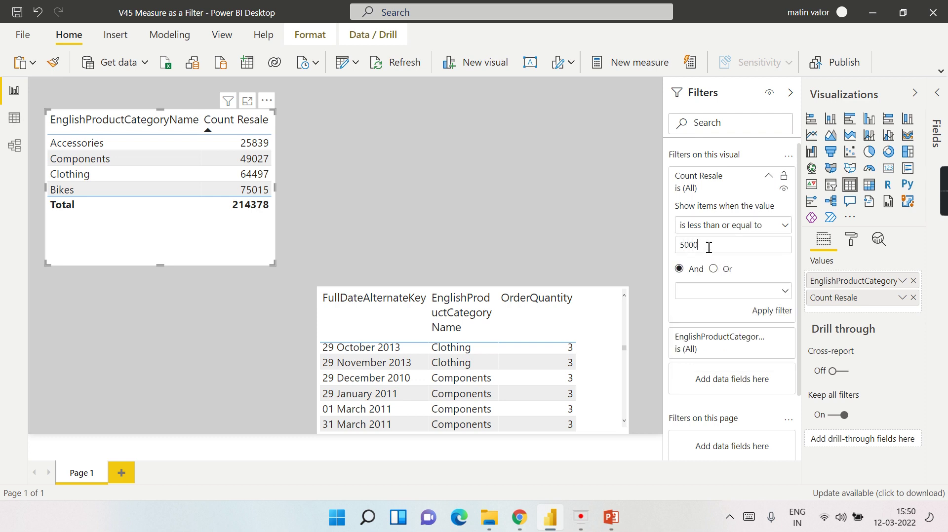
click(767, 313)
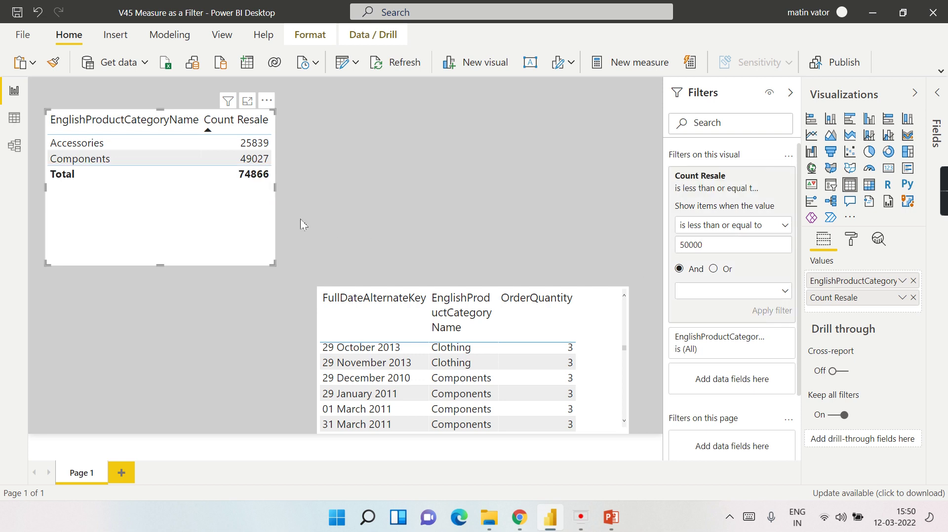
Widen the table, switch the filter to 'is greater than or equal to' 50000, then clear it.
drag(273, 264, 306, 254)
click(764, 225)
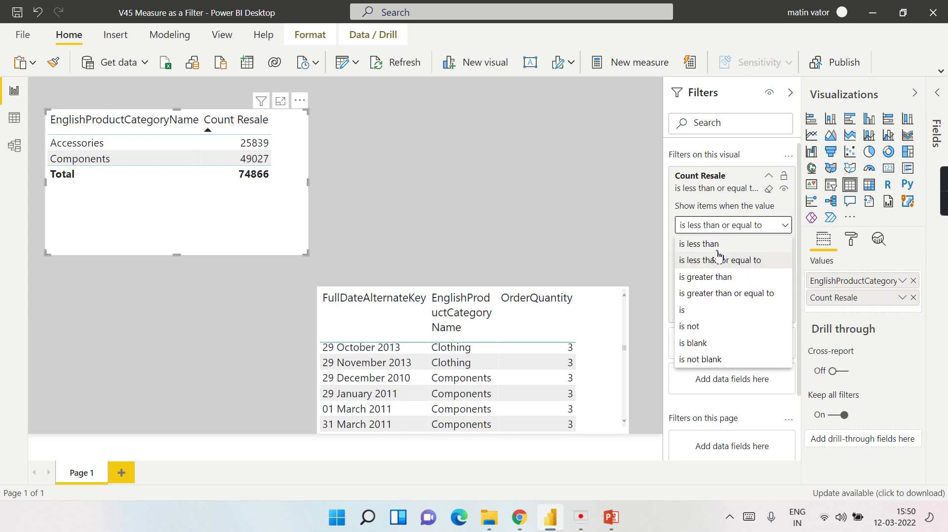
click(712, 293)
click(767, 311)
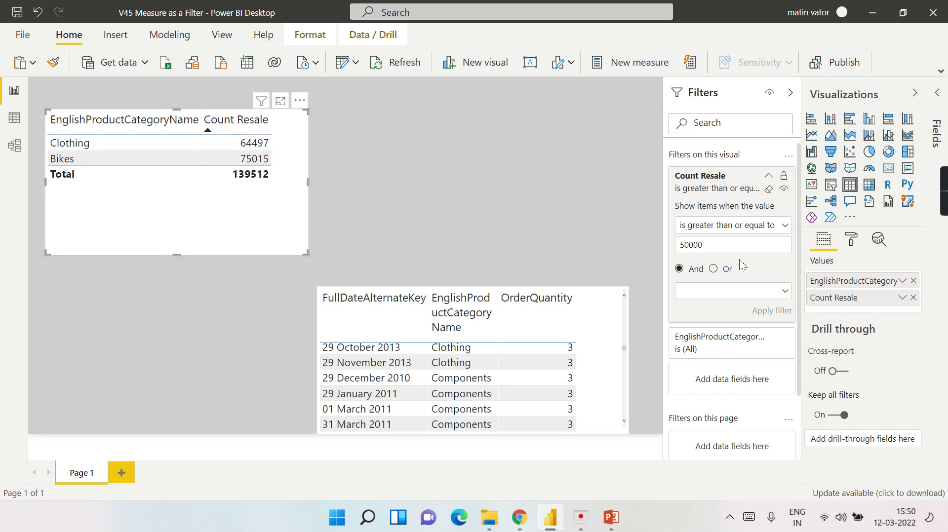
click(769, 191)
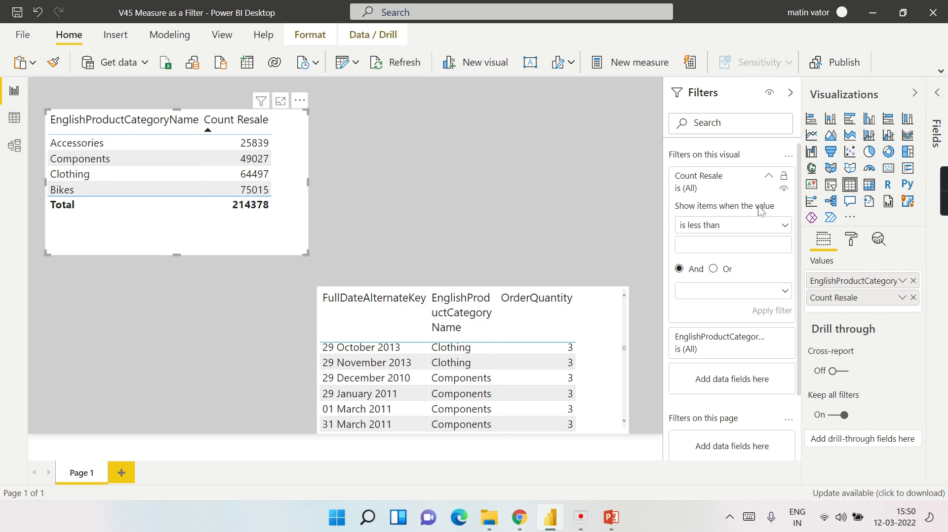
Review the Count Resale filter's condition lists without changing them, then collapse its card.
click(717, 227)
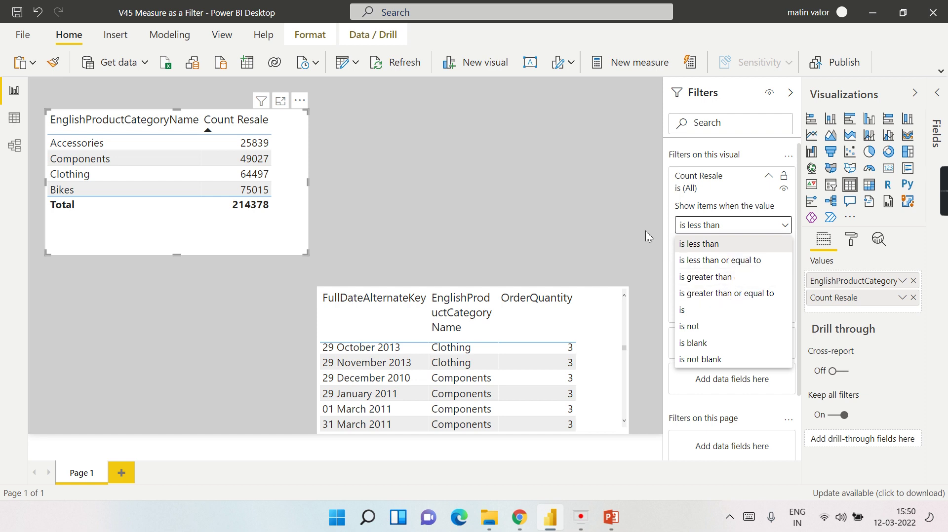
click(710, 243)
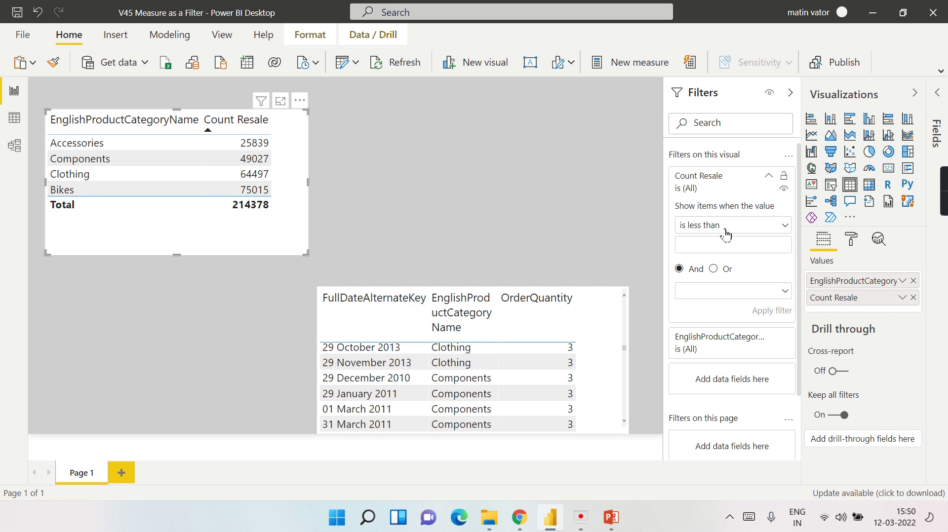
click(725, 228)
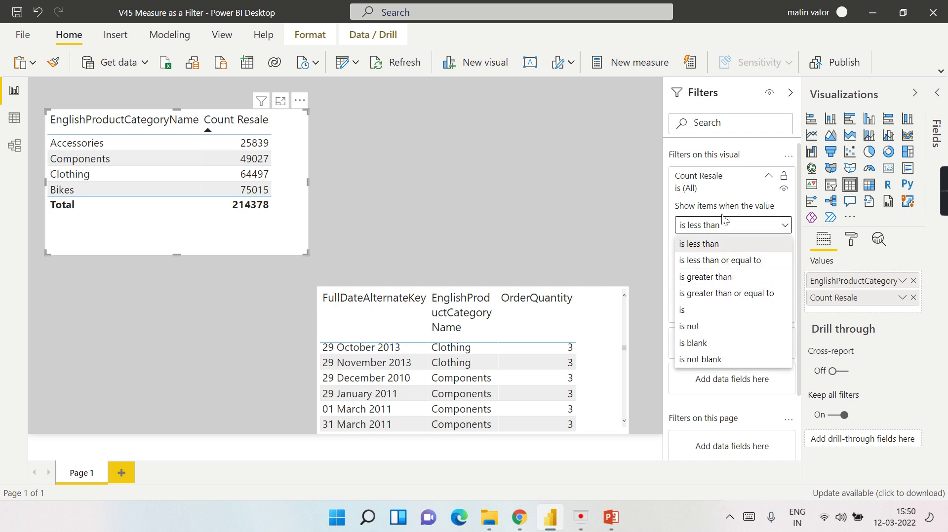
click(729, 198)
click(705, 296)
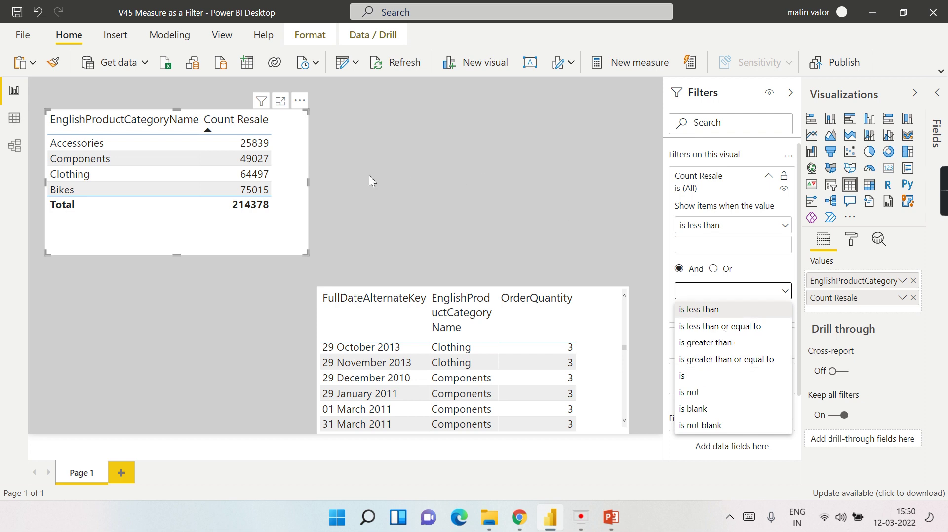
key(Escape)
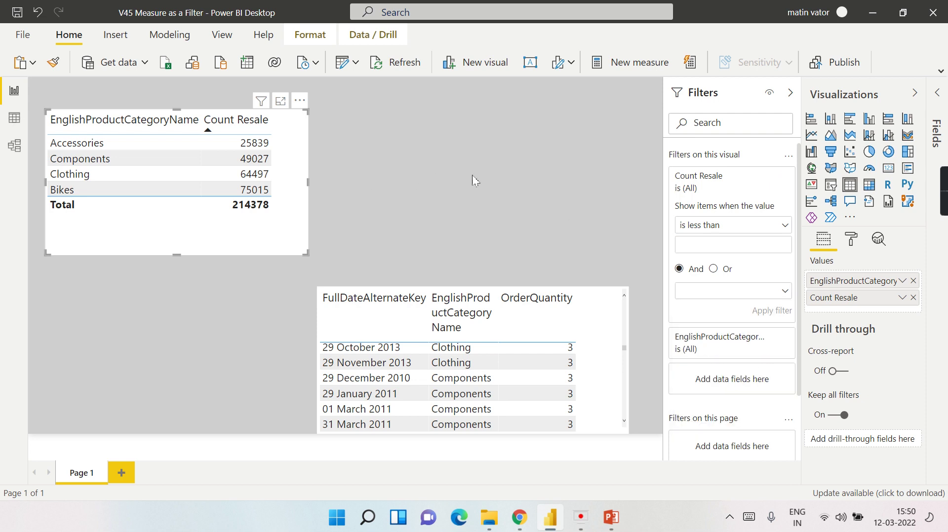
click(768, 176)
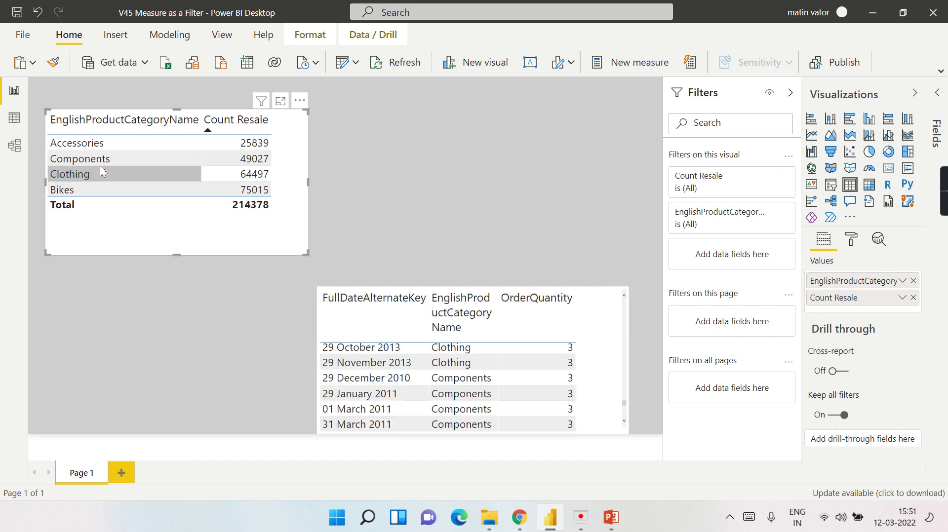
Check the product category filter's filter types, re-expand Count Resale, and reopen the Fields pane.
click(770, 213)
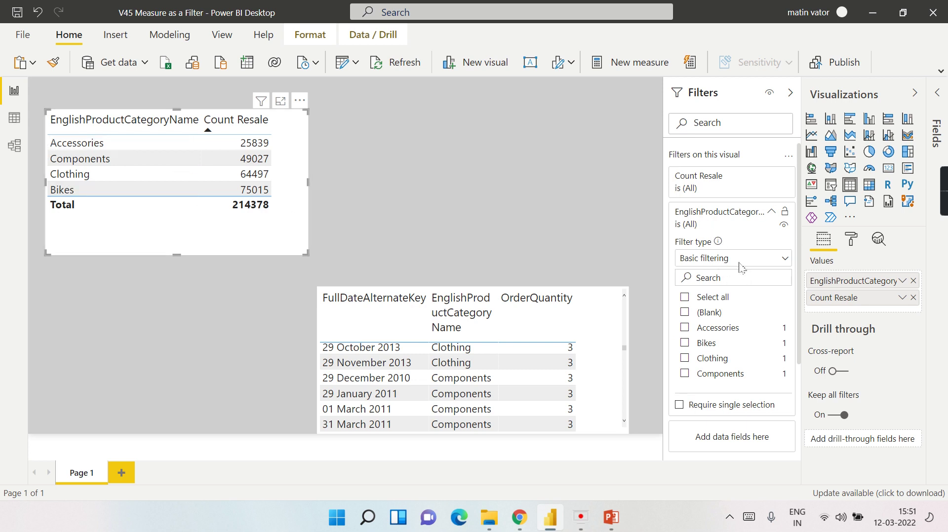
click(709, 262)
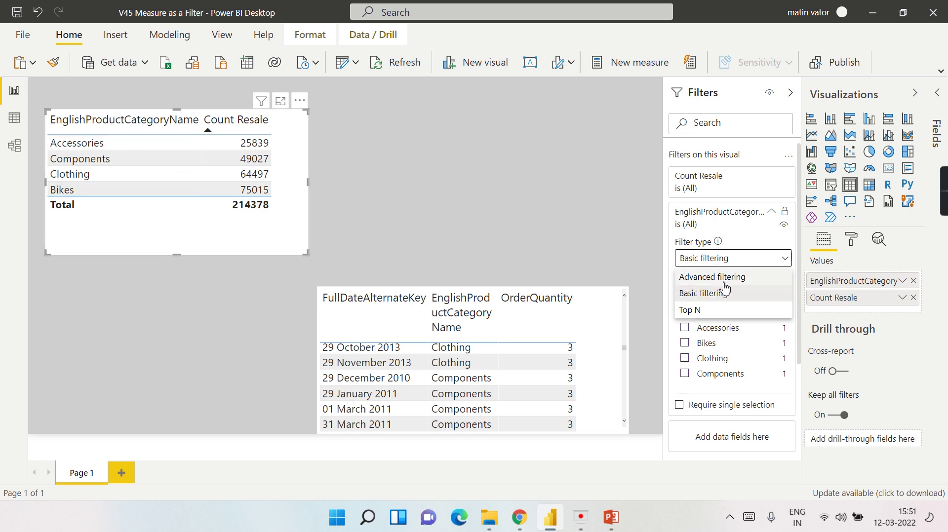
click(774, 213)
click(772, 212)
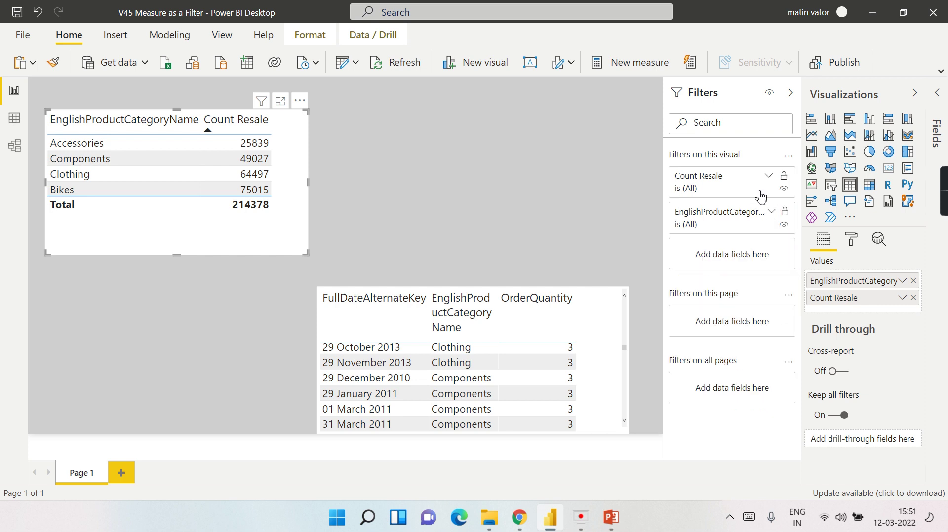
click(769, 179)
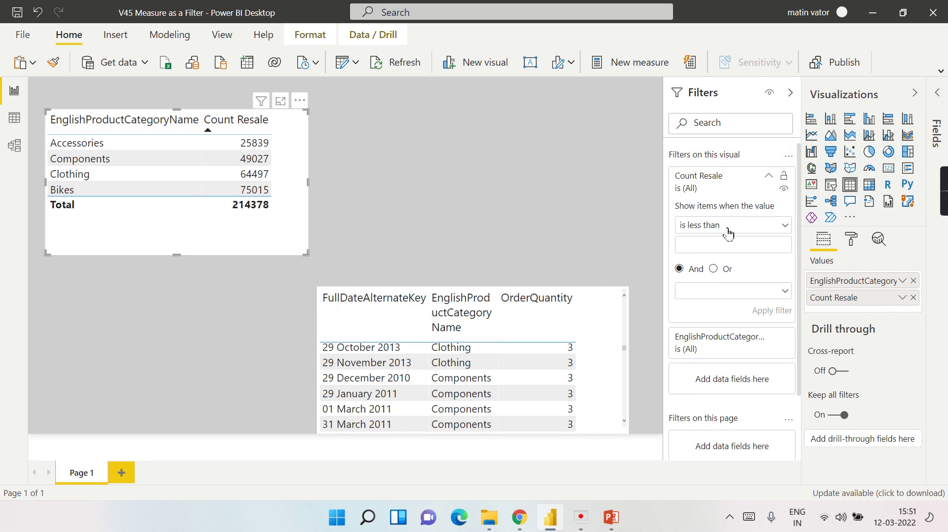
click(937, 93)
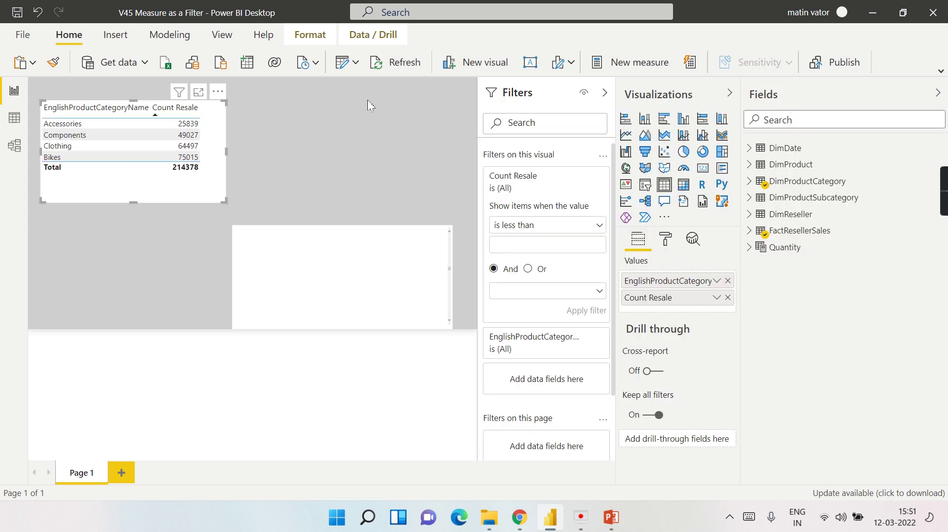
Collapse Visualizations, toggle the Count Resale and product category filter cards, then hide Fields.
click(751, 232)
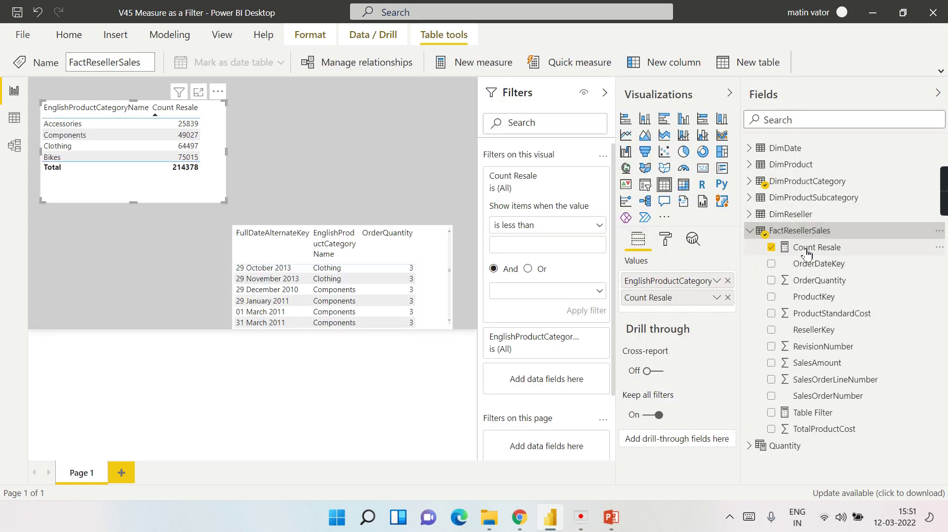
click(729, 93)
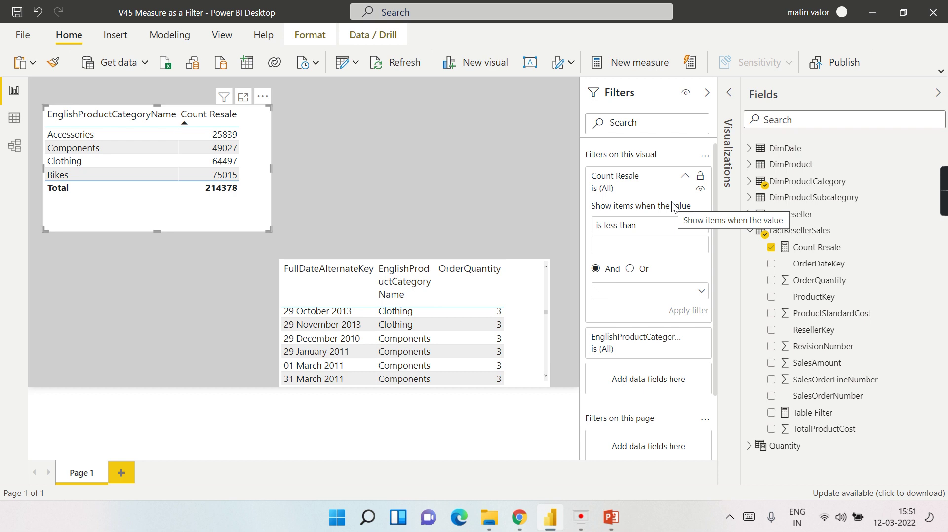
click(685, 176)
click(639, 228)
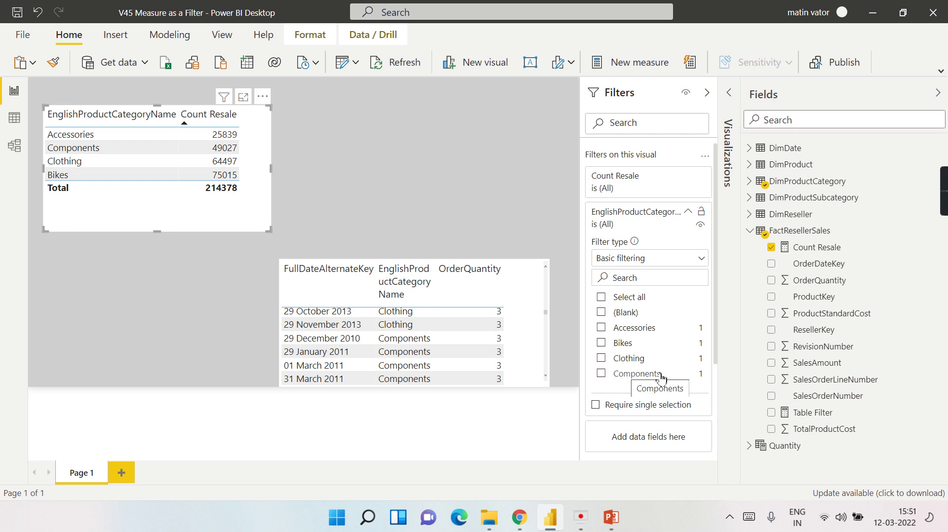
click(688, 214)
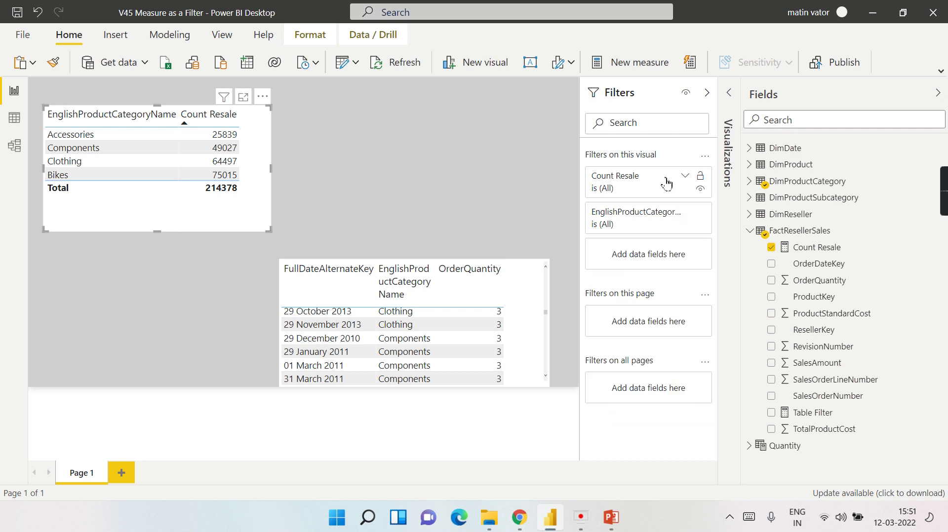
click(667, 184)
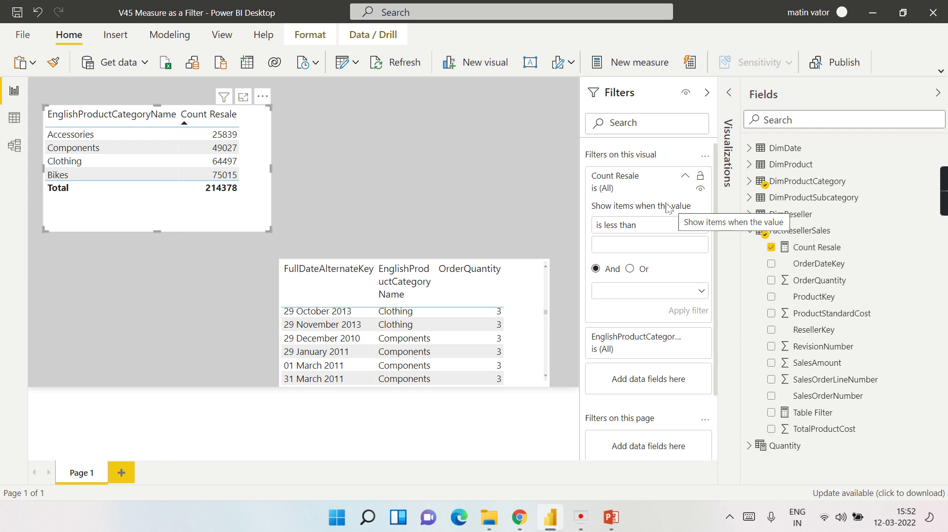
click(685, 176)
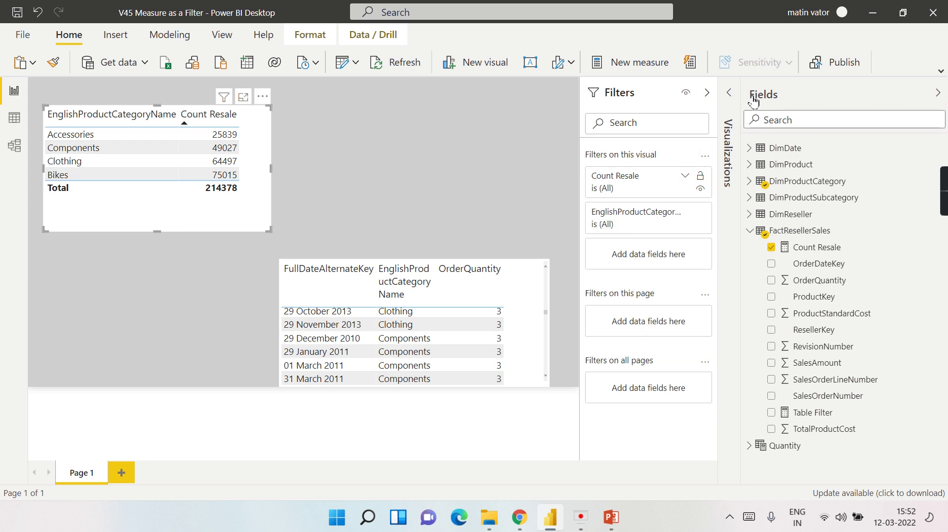
click(937, 93)
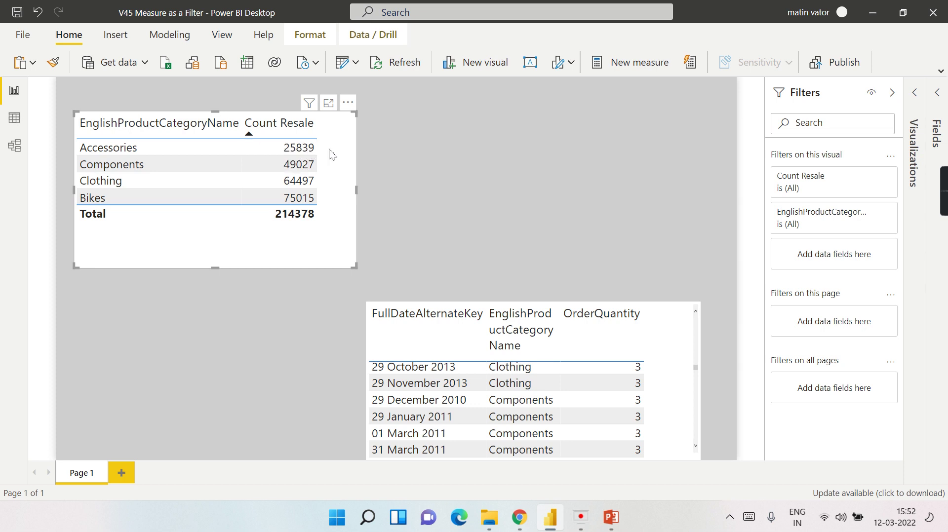
Add OrderQuantity from FactResellerSales as a filter on the category table.
scroll(642, 385, down, 5)
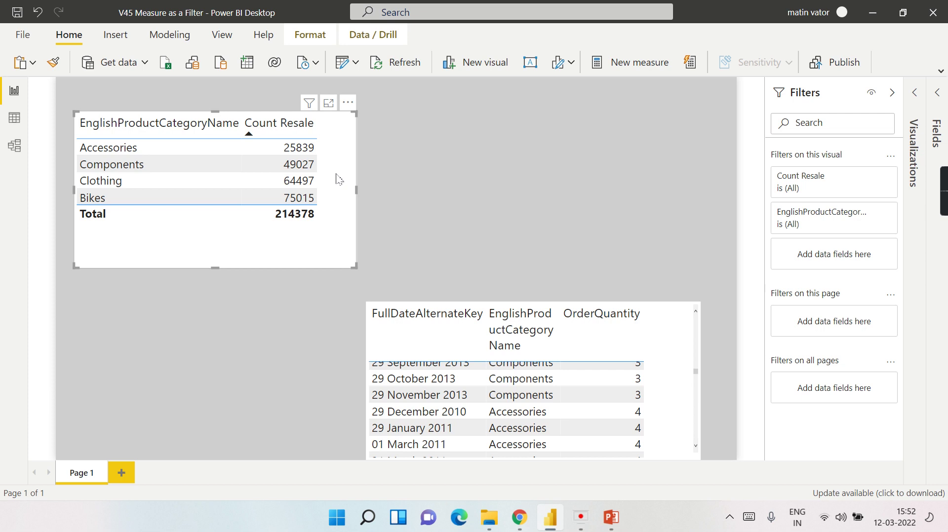
click(935, 103)
click(749, 231)
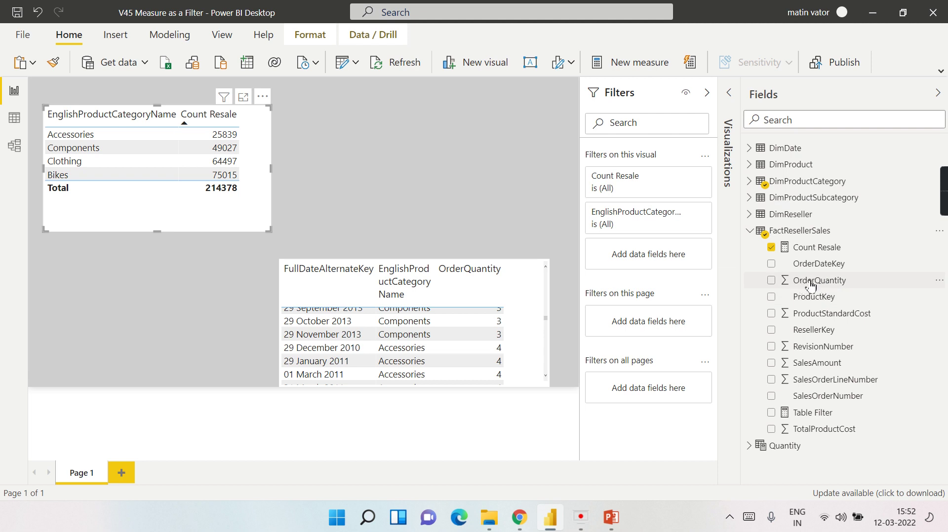
drag(834, 280, 657, 255)
Set the OrderQuantity filter to advanced 'is greater than' 10 and apply it, totalling 30166.
scroll(642, 306, down, 3)
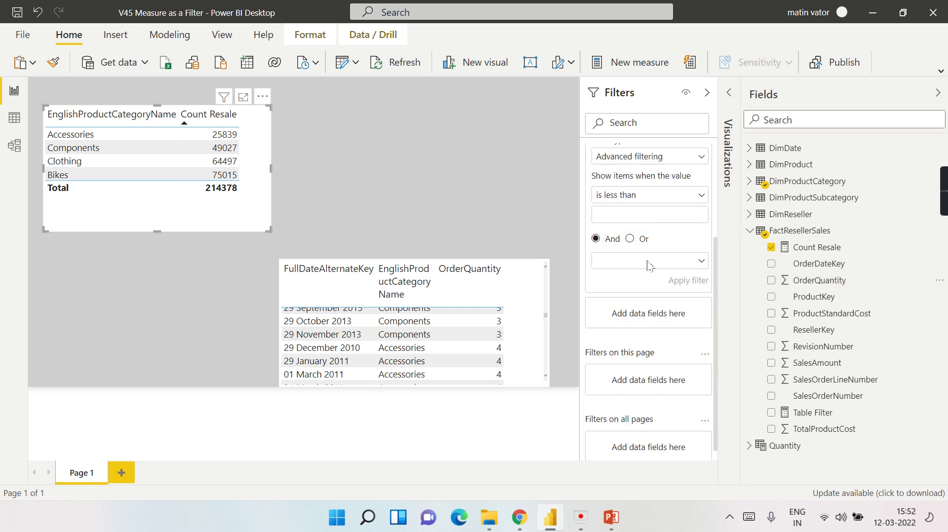
click(636, 158)
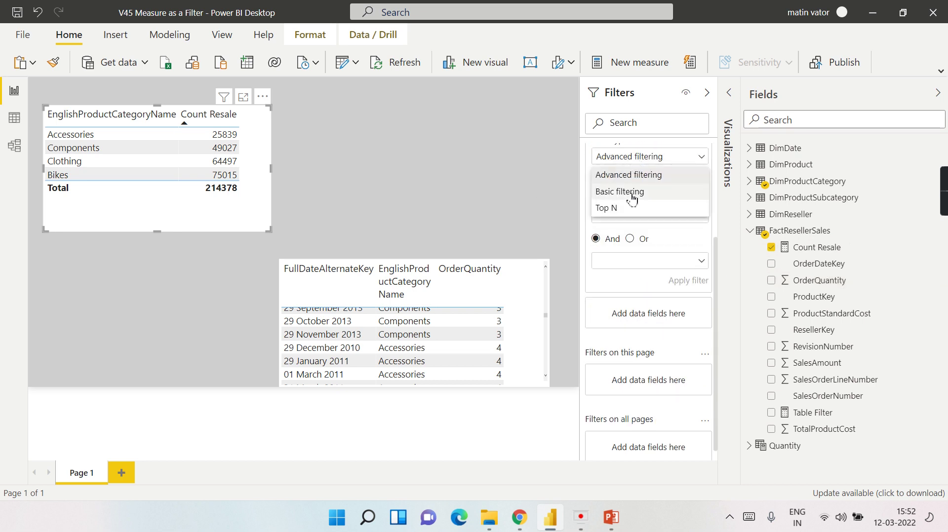
click(637, 194)
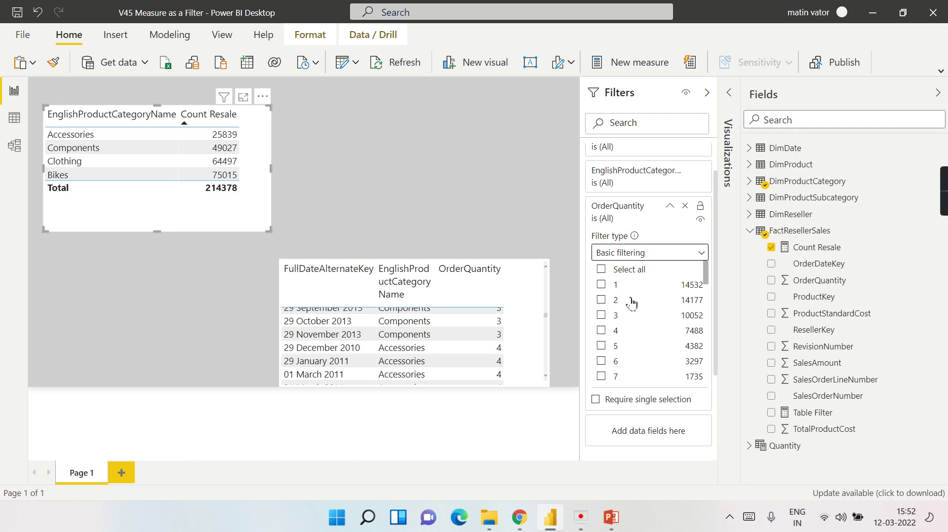
scroll(628, 304, down, 3)
click(645, 253)
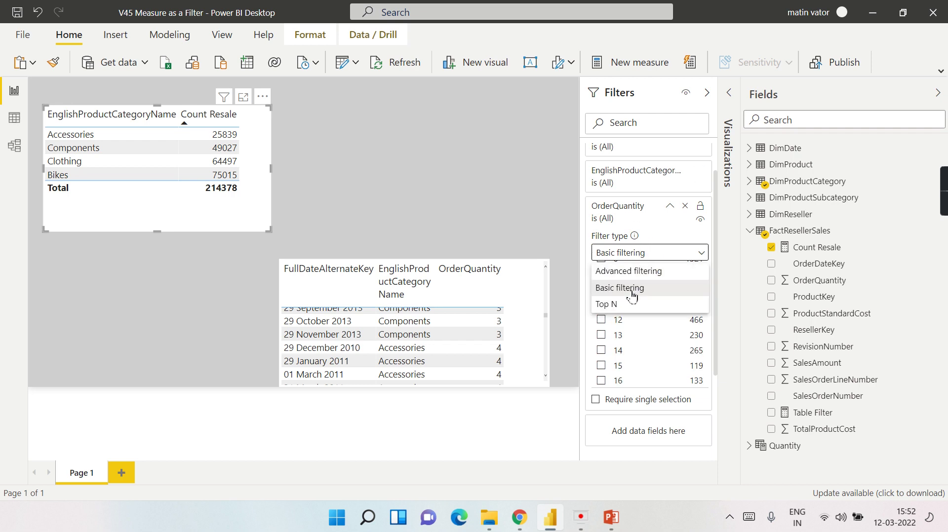
click(633, 272)
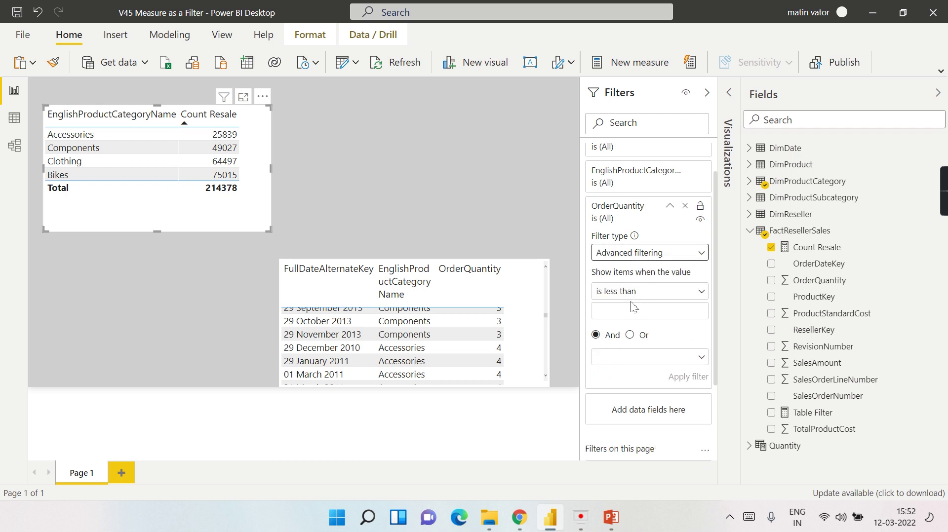
click(641, 293)
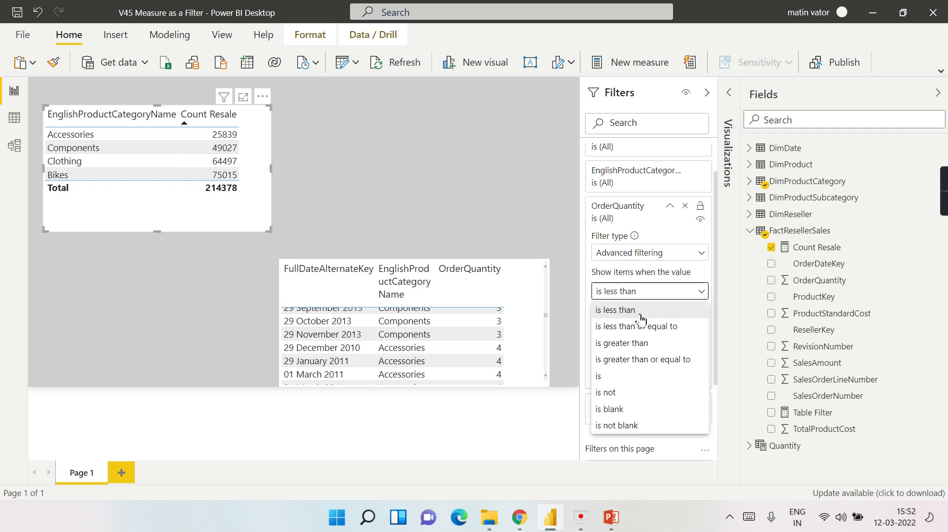
click(639, 344)
click(647, 312)
text(10)
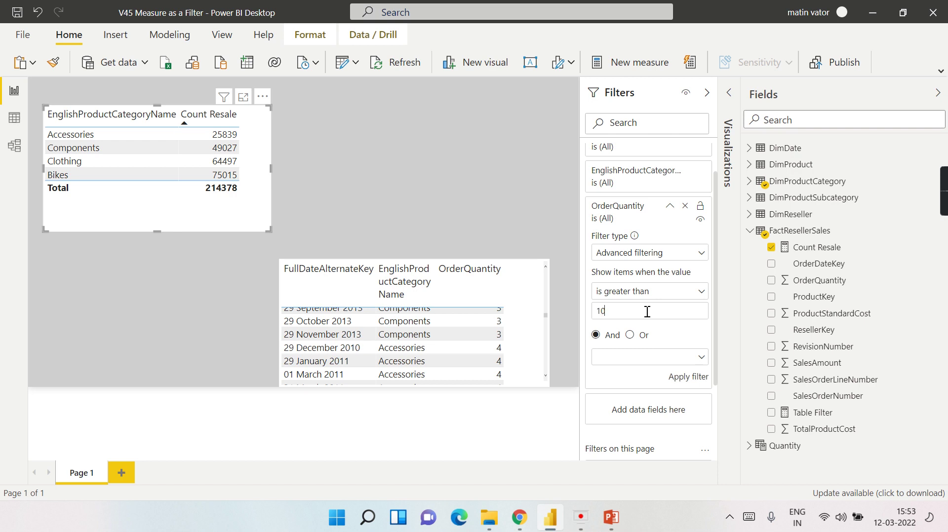
click(684, 377)
click(646, 204)
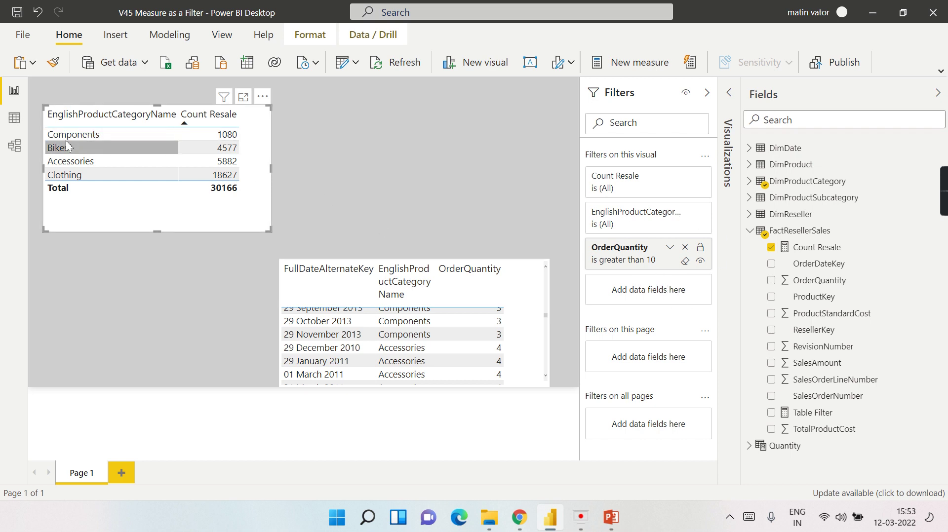
Remove the OrderQuantity filter so Count Resale totals 214378, collapse Filters, and select the lower table.
click(685, 247)
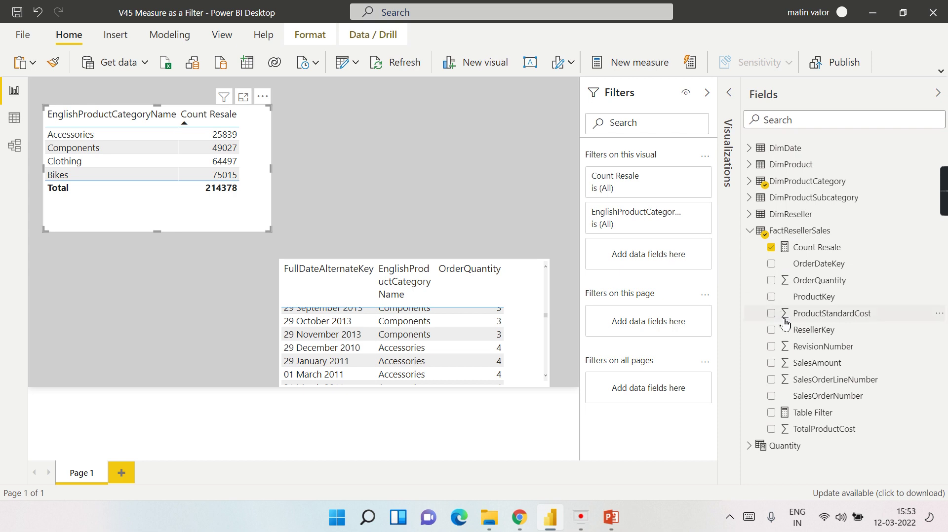
click(706, 94)
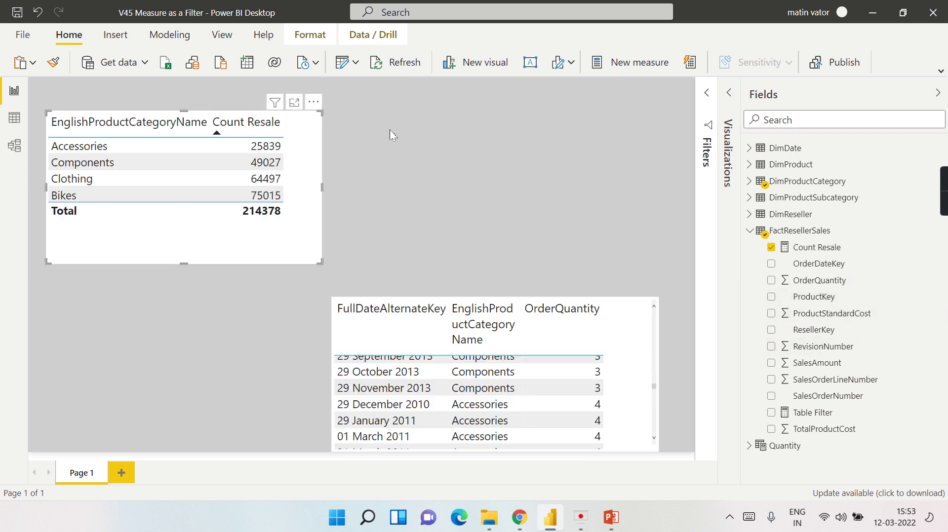
click(710, 94)
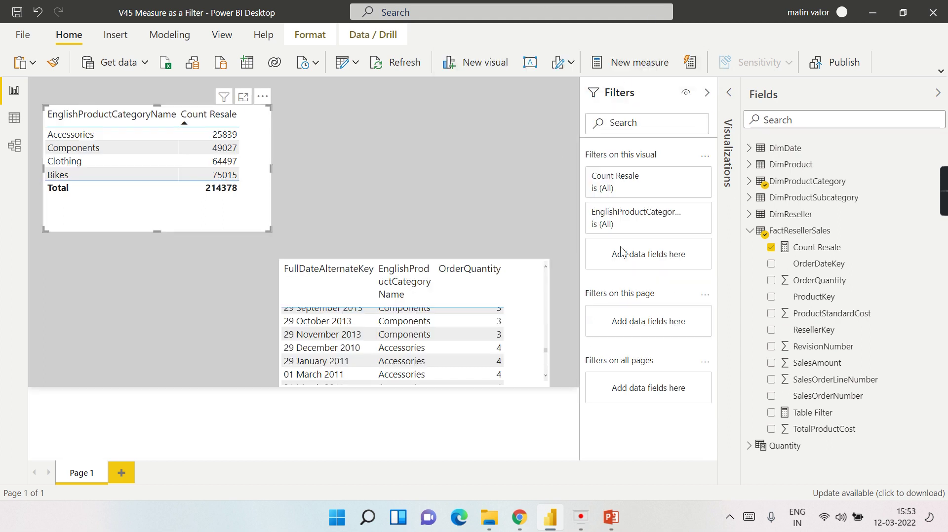
click(709, 95)
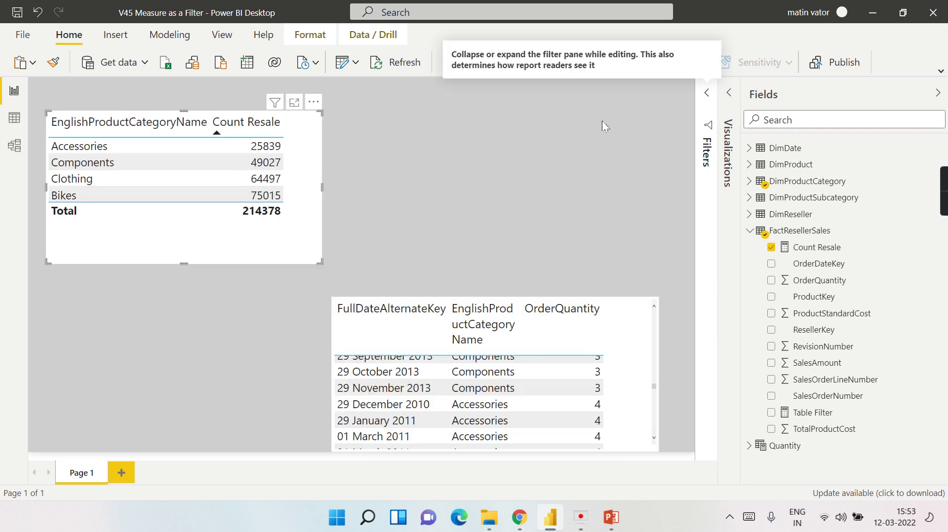
click(614, 313)
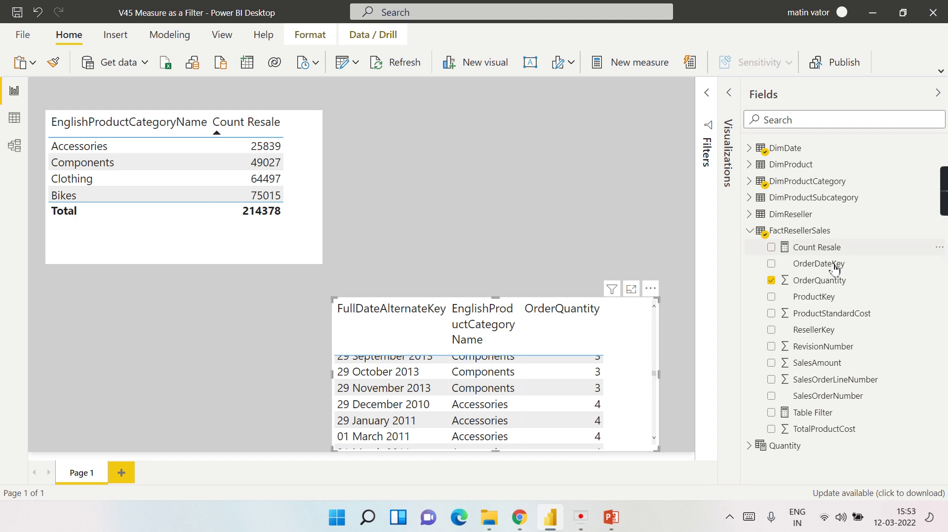
Show the Visualizations and Filters panes for the lower table and check its filter types.
click(730, 93)
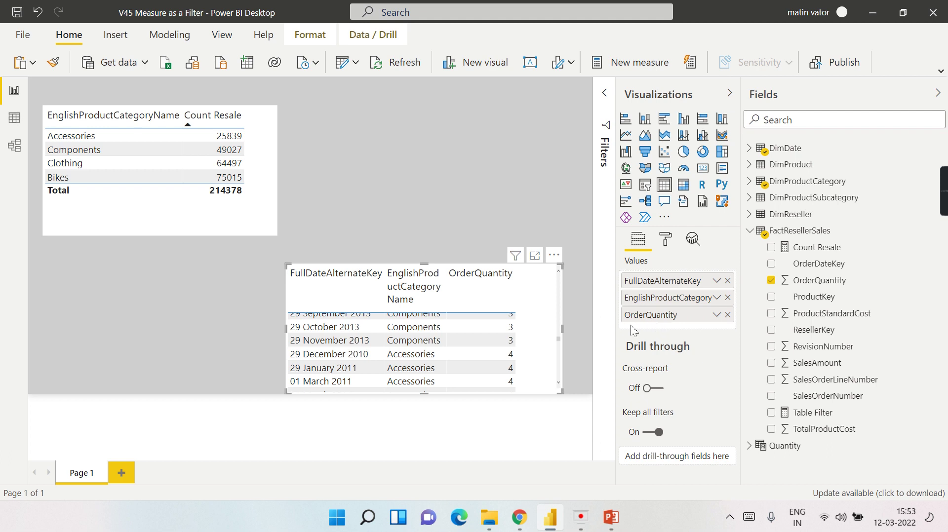
click(604, 93)
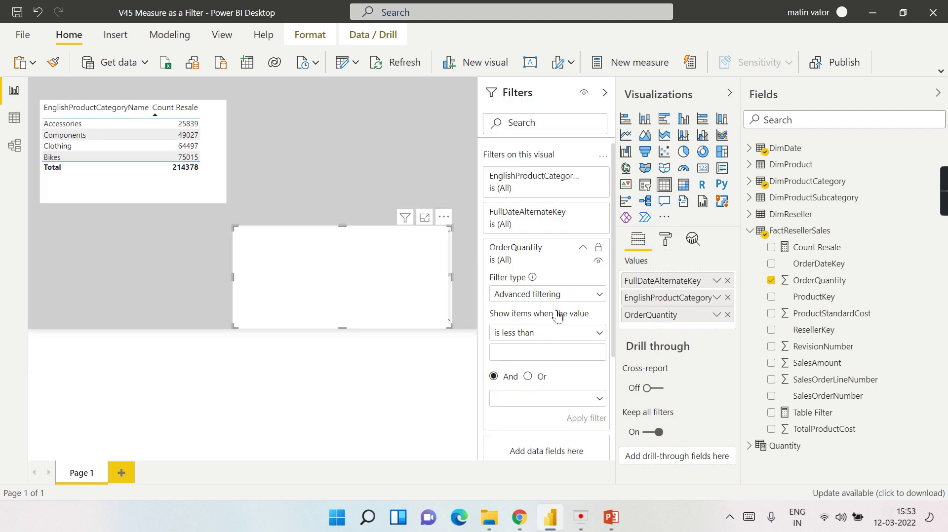
click(544, 296)
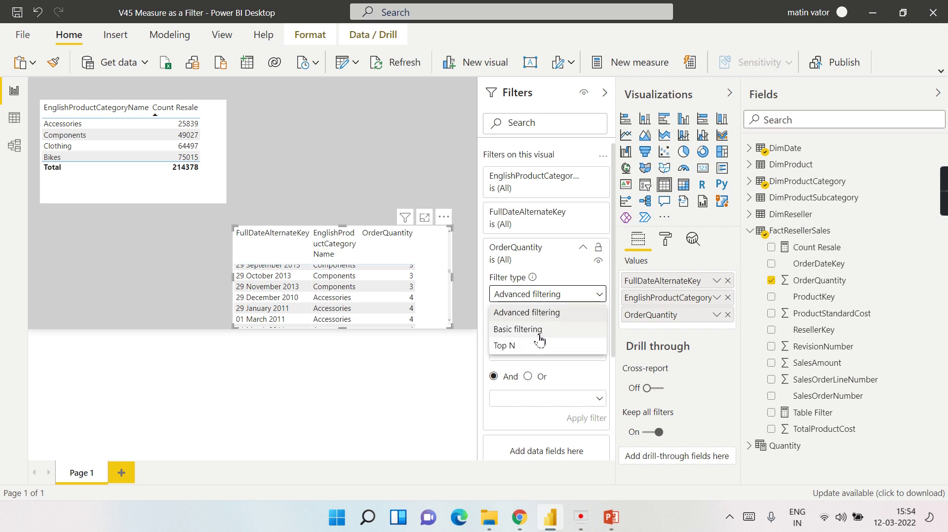
click(717, 316)
Set the lower table's OrderQuantity aggregation to Sum, giving a 214378 total.
click(716, 316)
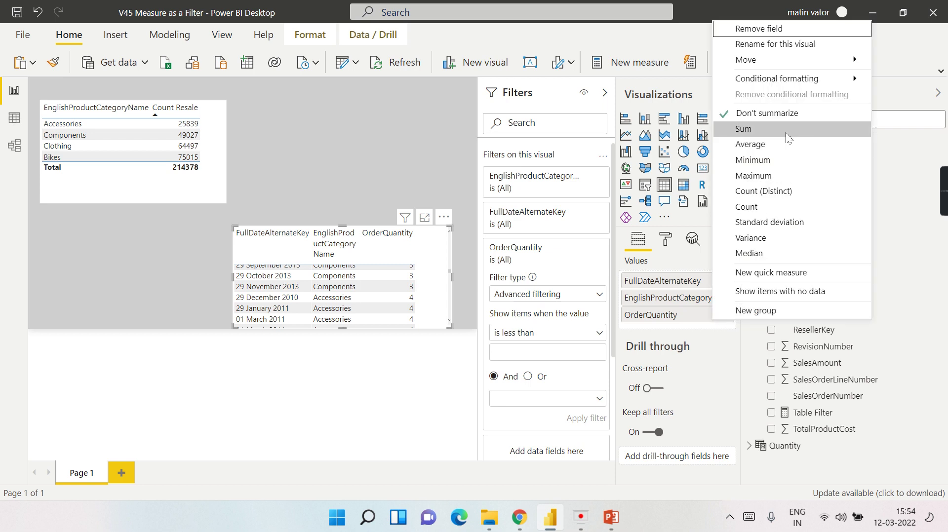
key(Escape)
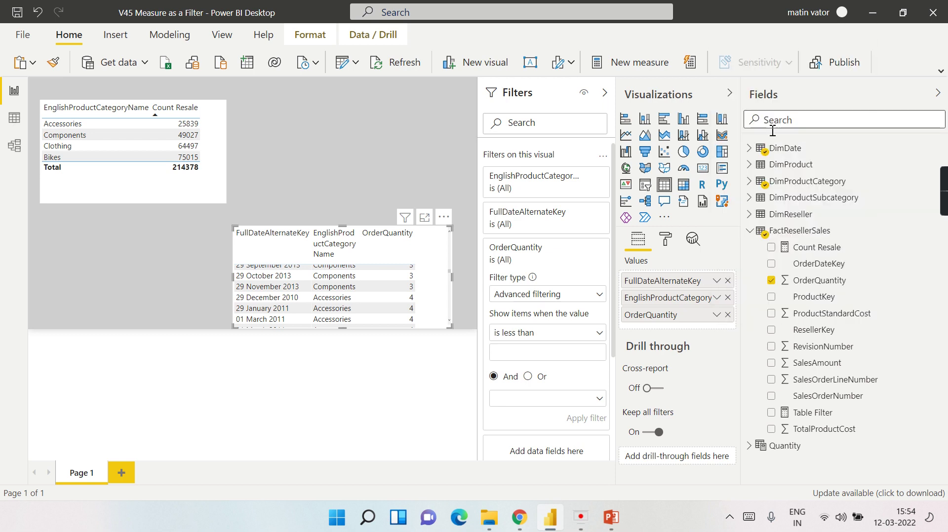
click(585, 248)
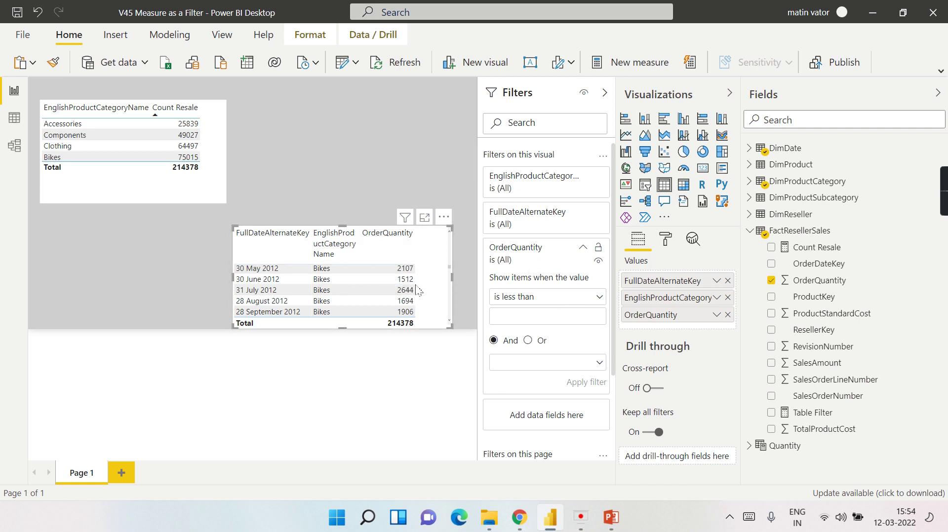
click(584, 248)
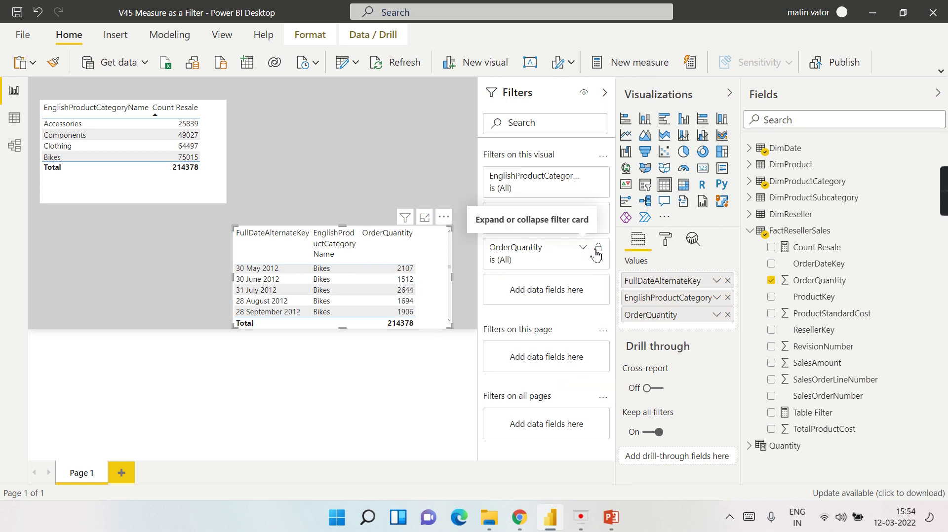
click(715, 316)
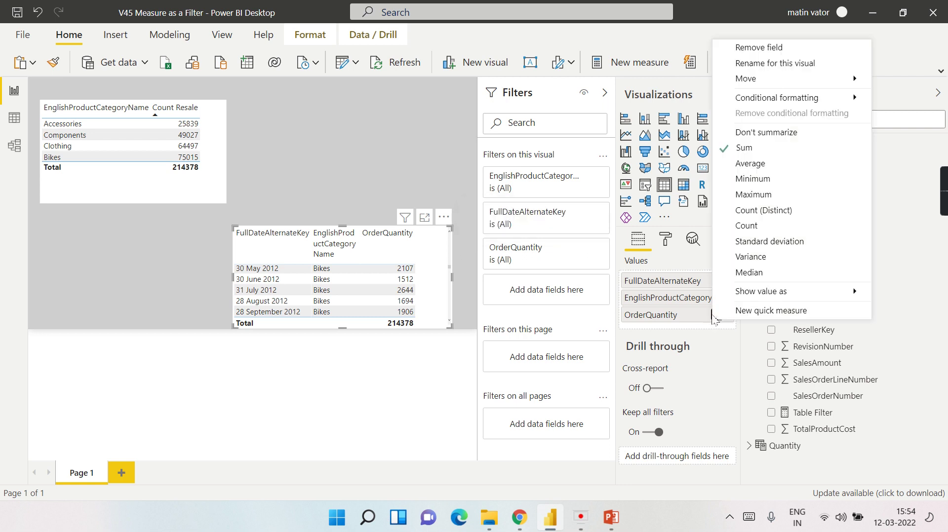
click(780, 142)
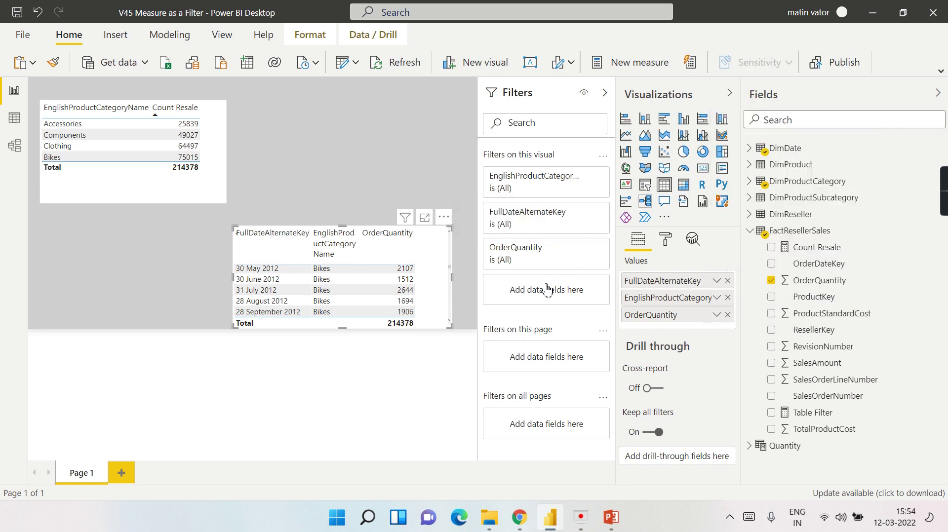
Apply an advanced OrderQuantity 'is greater than' 10 filter to the lower date table.
click(584, 248)
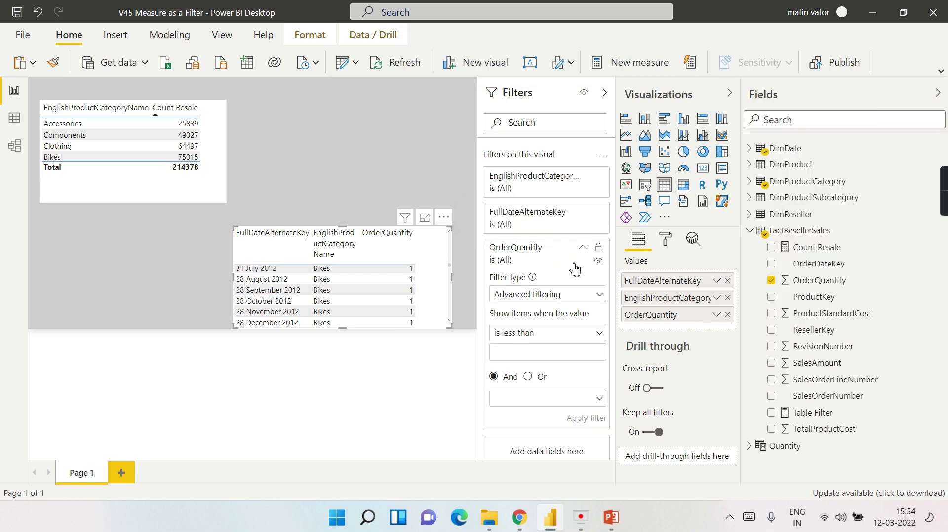
click(525, 295)
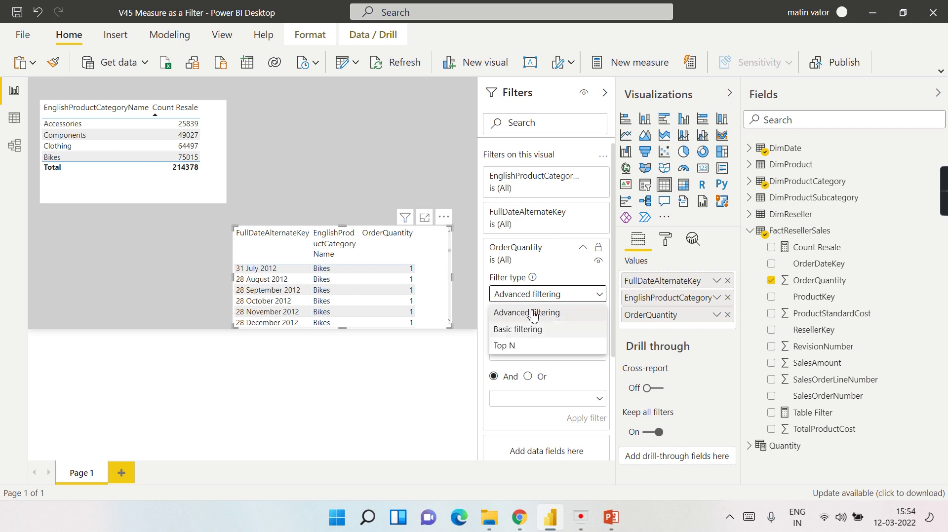
click(535, 314)
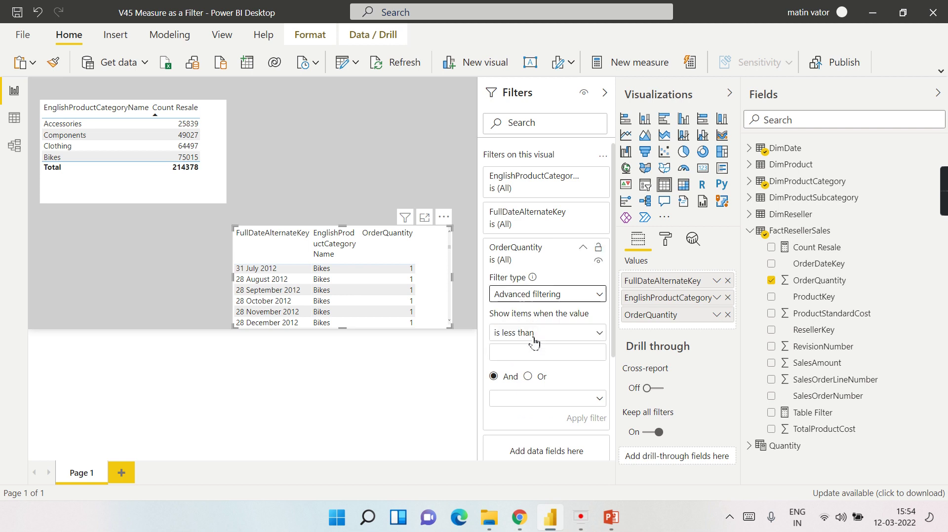
click(536, 333)
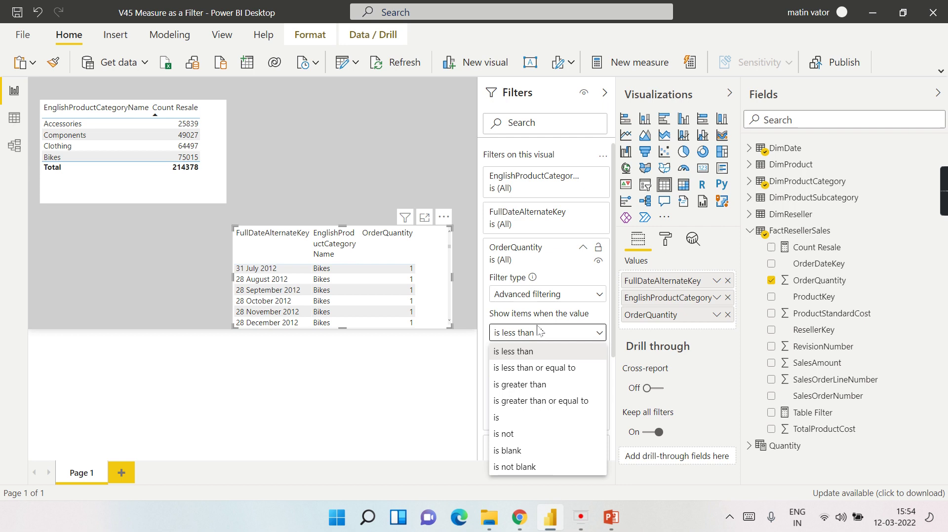
click(516, 385)
click(554, 350)
text(10)
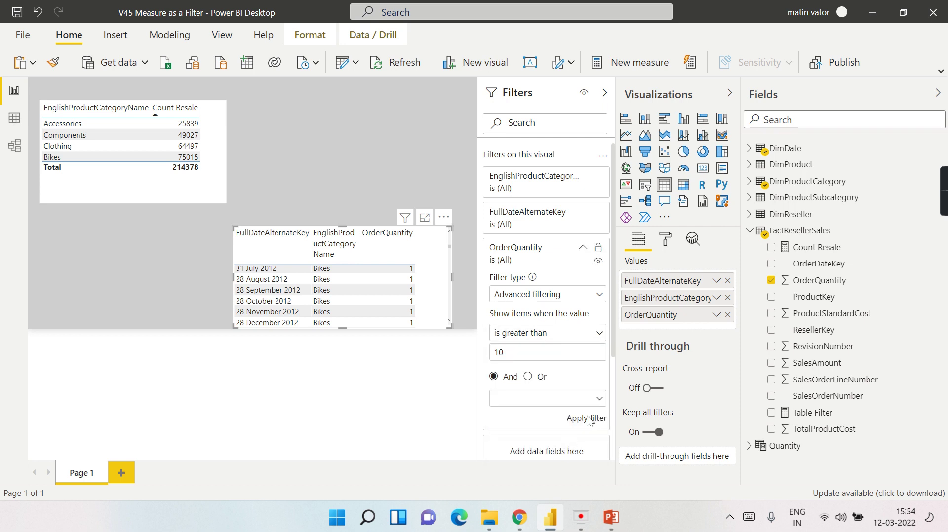
click(588, 419)
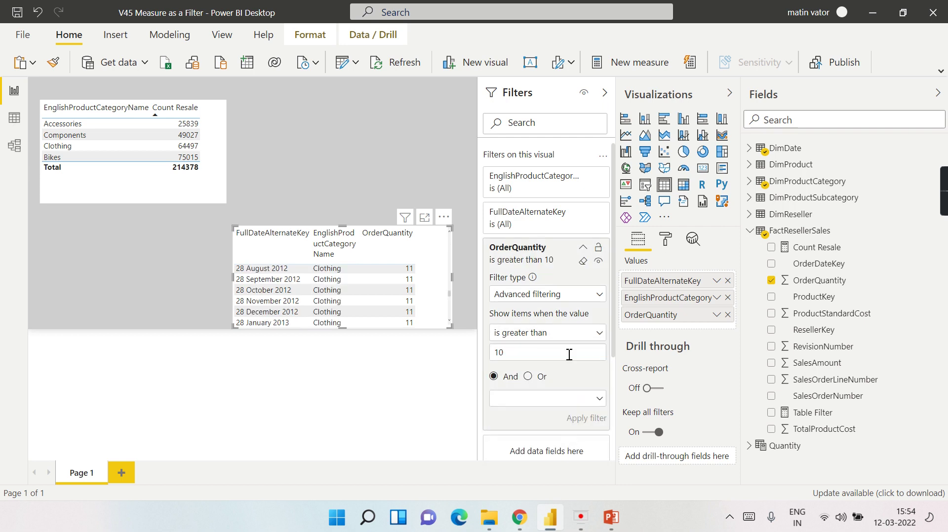
scroll(398, 278, down, 3)
scroll(398, 278, down, 10)
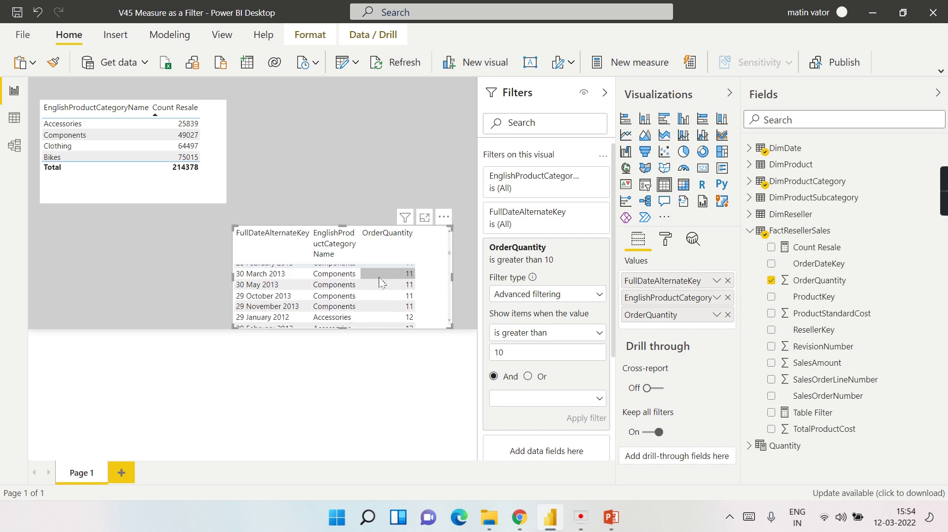
scroll(415, 290, down, 6)
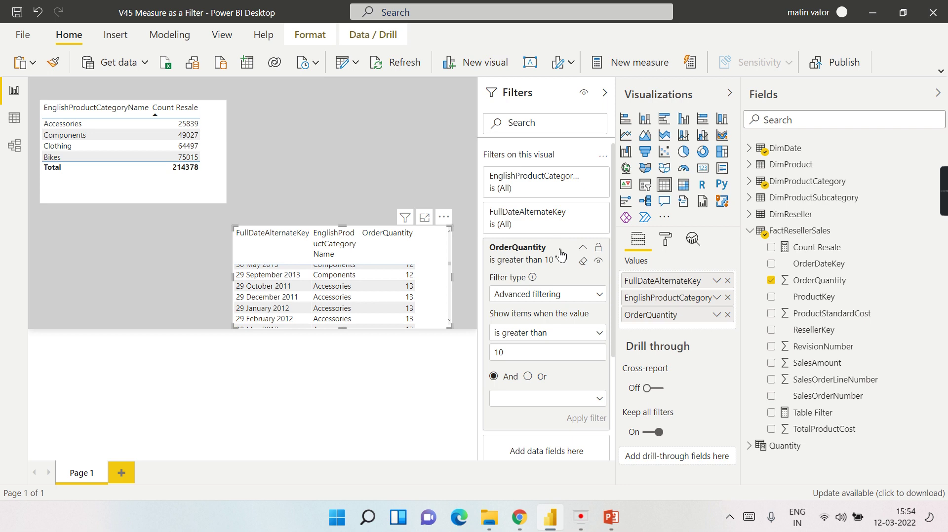
Collapse the OrderQuantity filter card and hide the Visualizations and Fields panes.
click(583, 247)
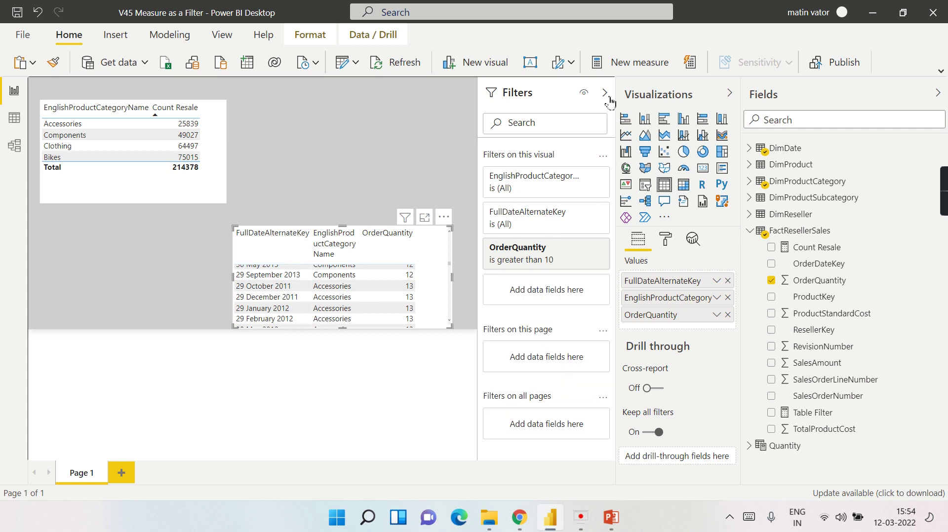
click(730, 94)
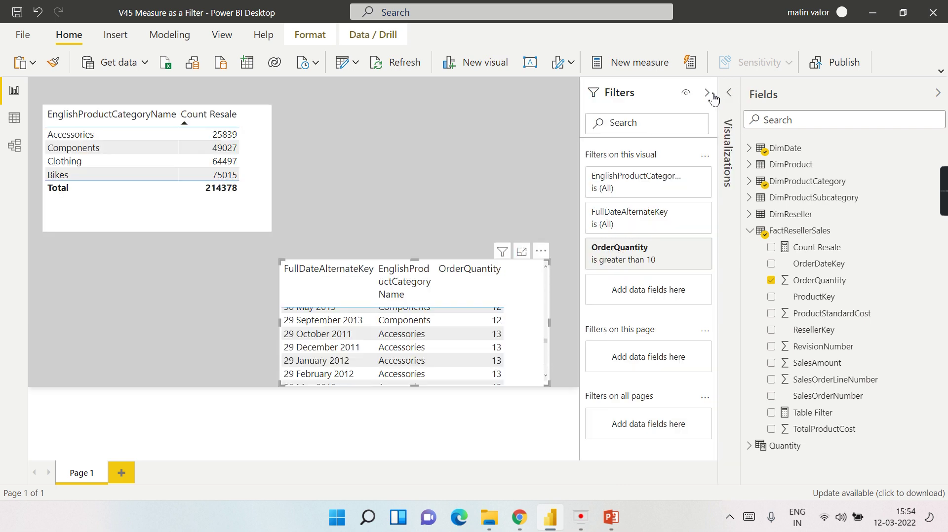
click(937, 93)
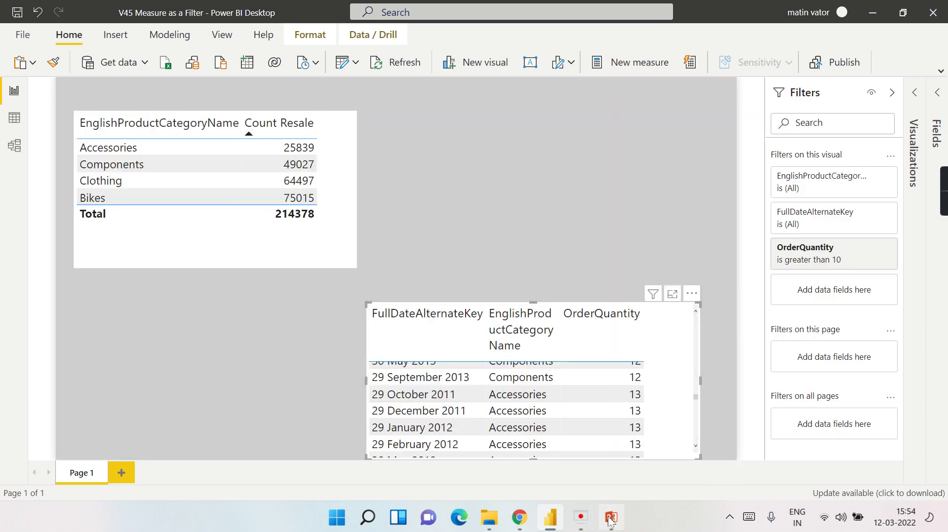
click(611, 518)
click(104, 227)
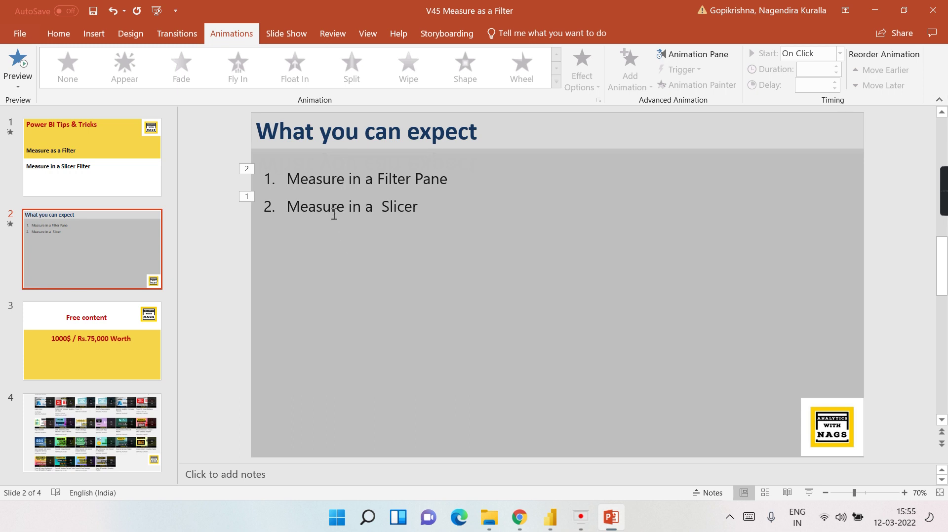
click(551, 518)
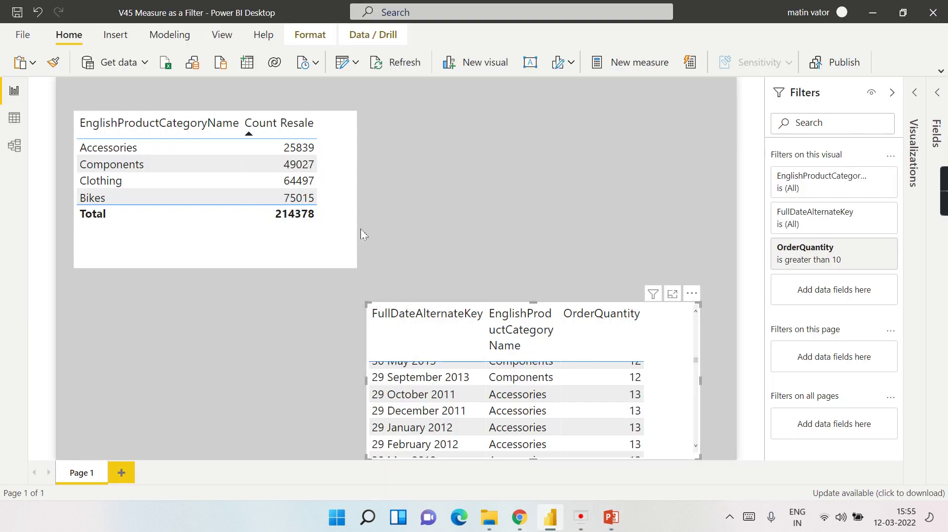
Show the Fields and Visualizations panes, undoing an accidental conversion of the category table to a slicer.
click(403, 200)
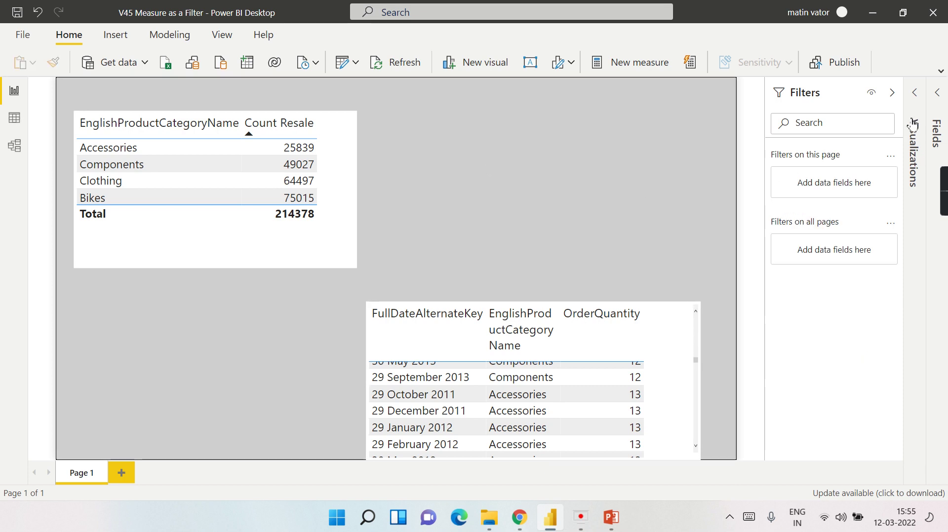
click(891, 92)
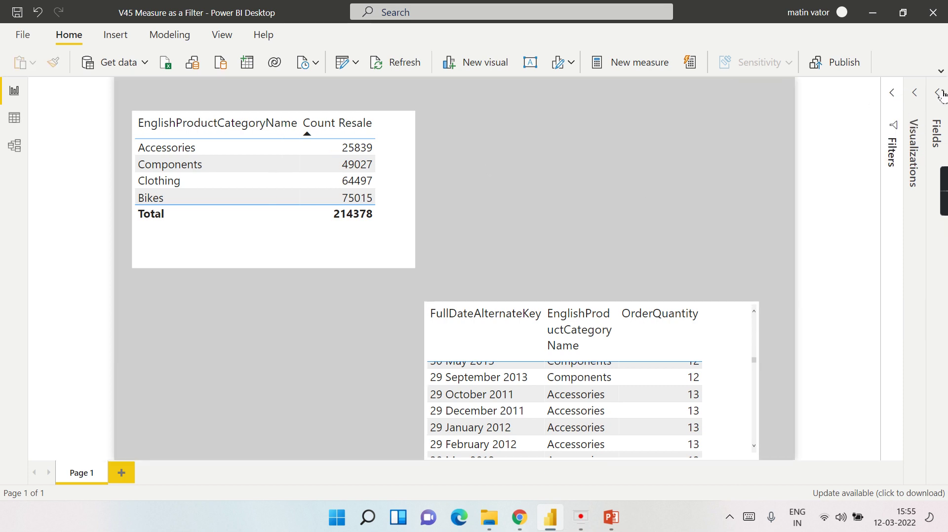
click(939, 92)
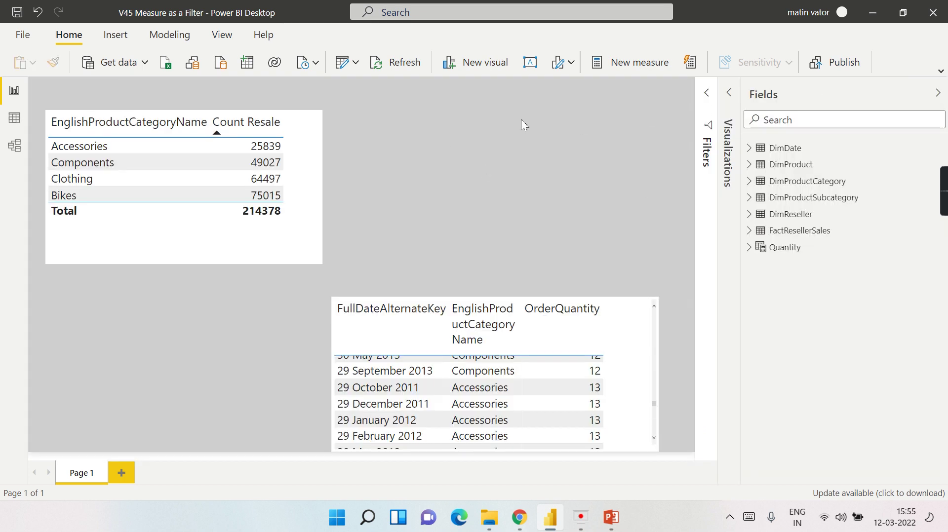
click(749, 231)
click(288, 241)
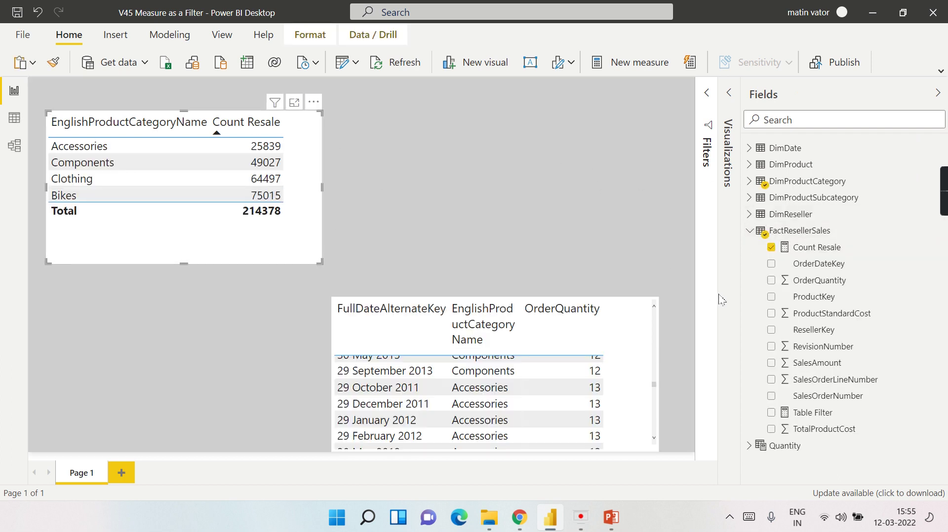
click(729, 91)
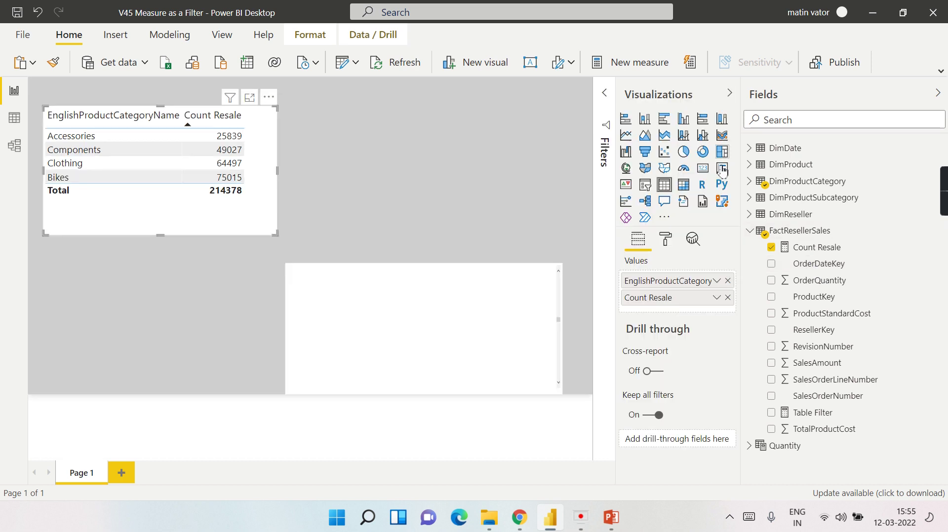
click(651, 191)
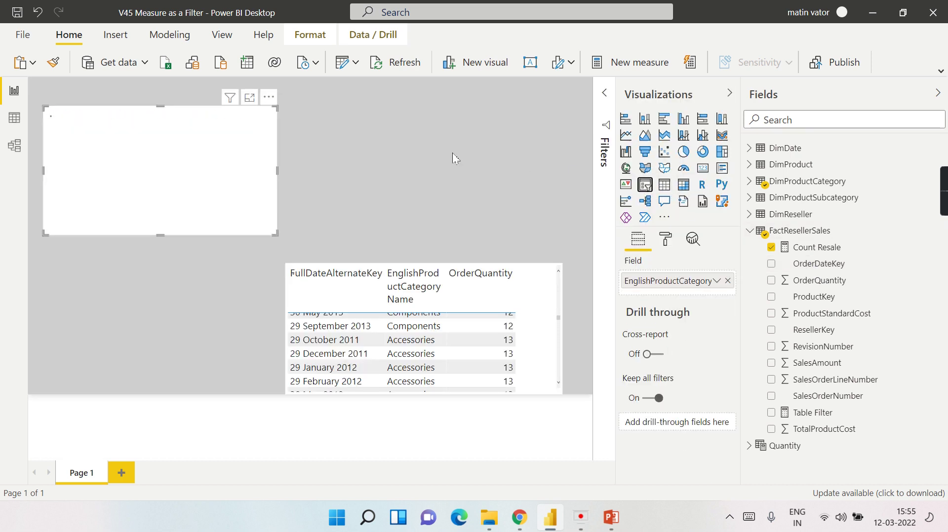
key(ctrl+z)
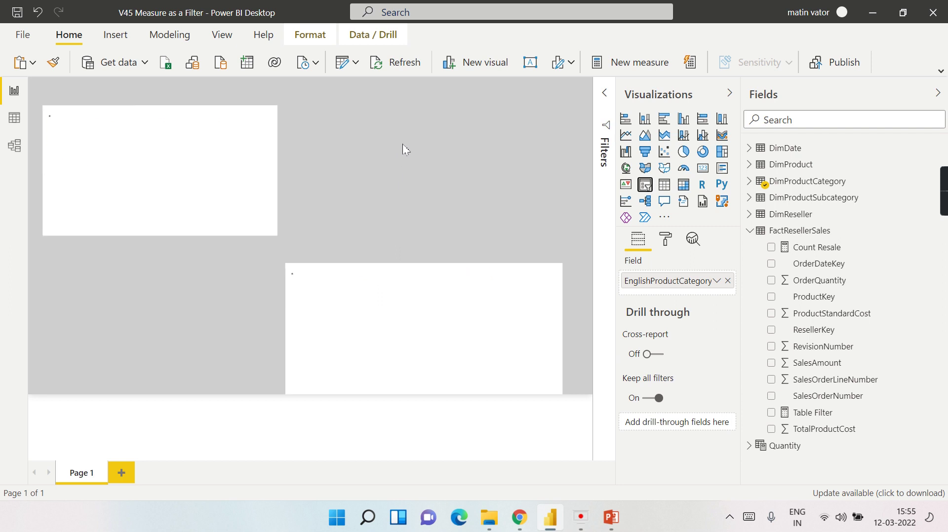
click(401, 106)
Add a new slicer at the canvas's upper right using OrderQuantity as its field.
click(643, 188)
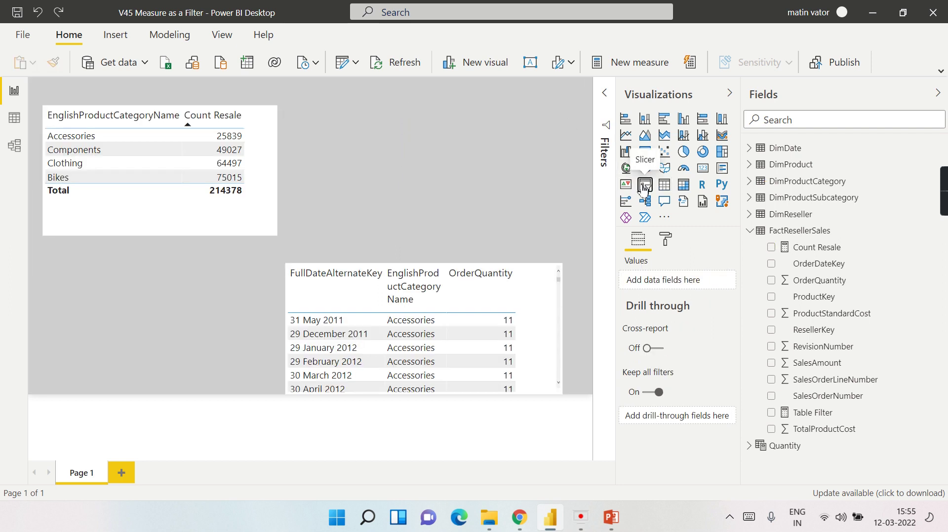
drag(240, 276, 310, 273)
drag(404, 219, 404, 217)
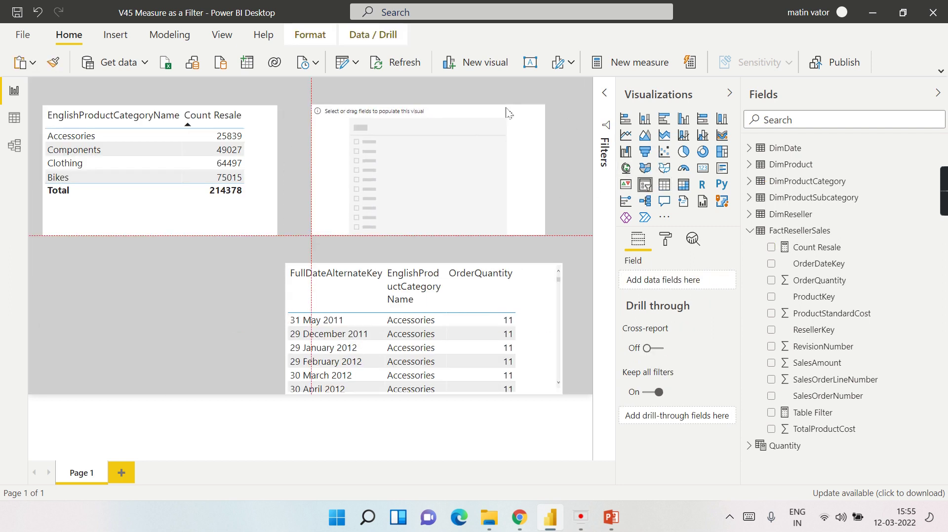
drag(800, 247, 659, 280)
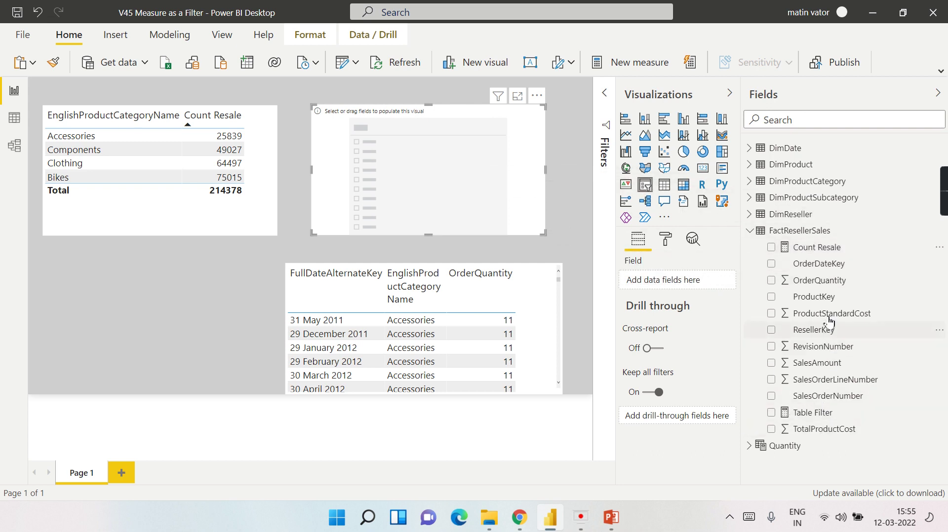
drag(815, 279, 670, 281)
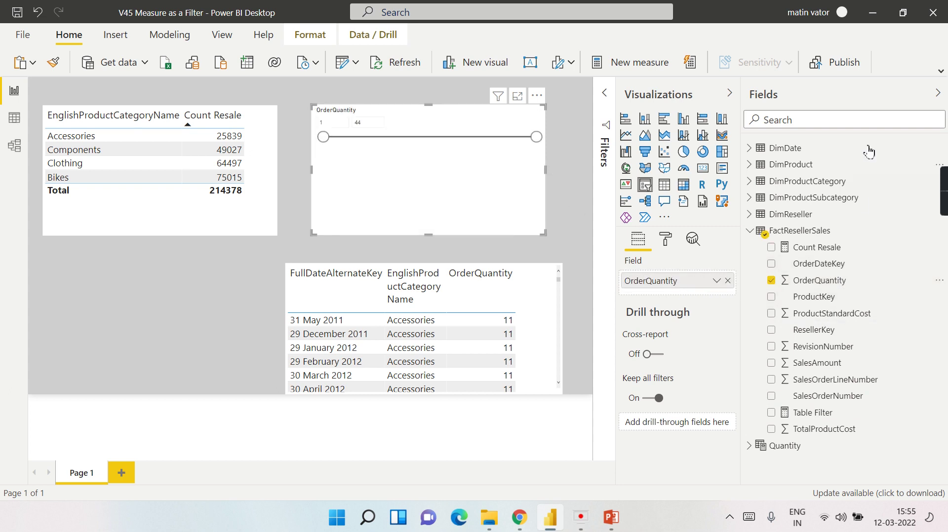
click(937, 93)
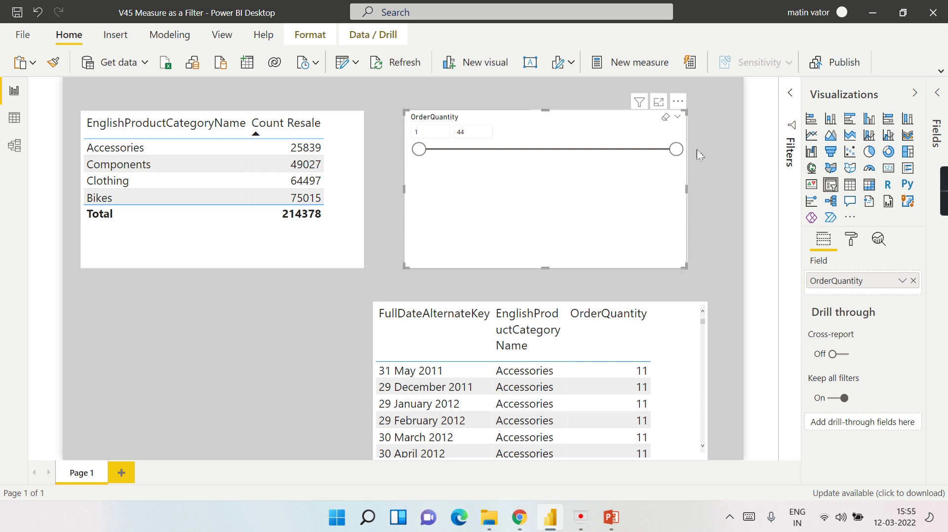
Narrow the OrderQuantity slicer range to 17–32, then remove the slicer.
drag(427, 157, 515, 150)
drag(676, 149, 605, 149)
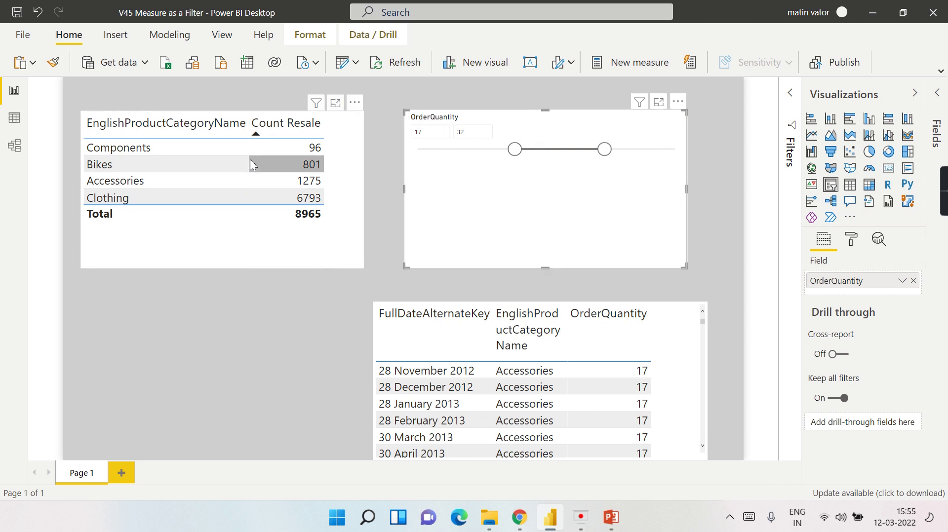
click(679, 103)
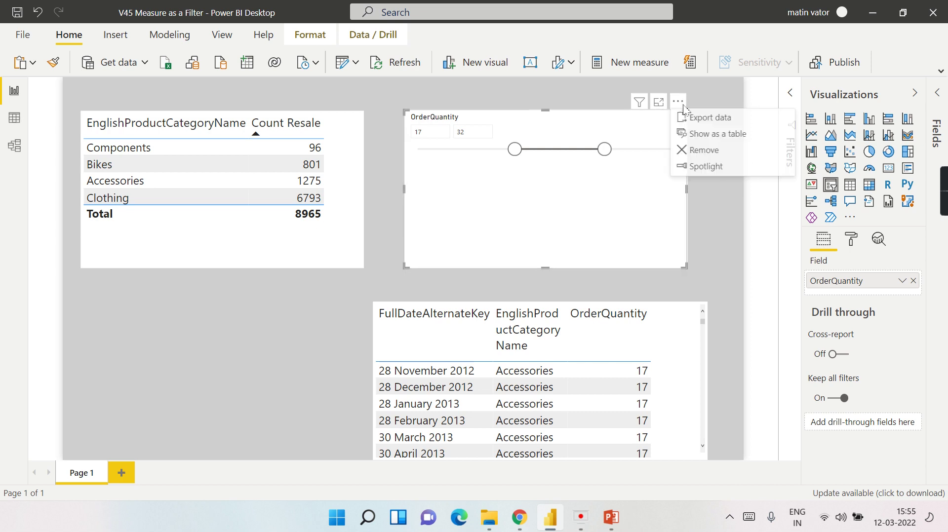
click(706, 152)
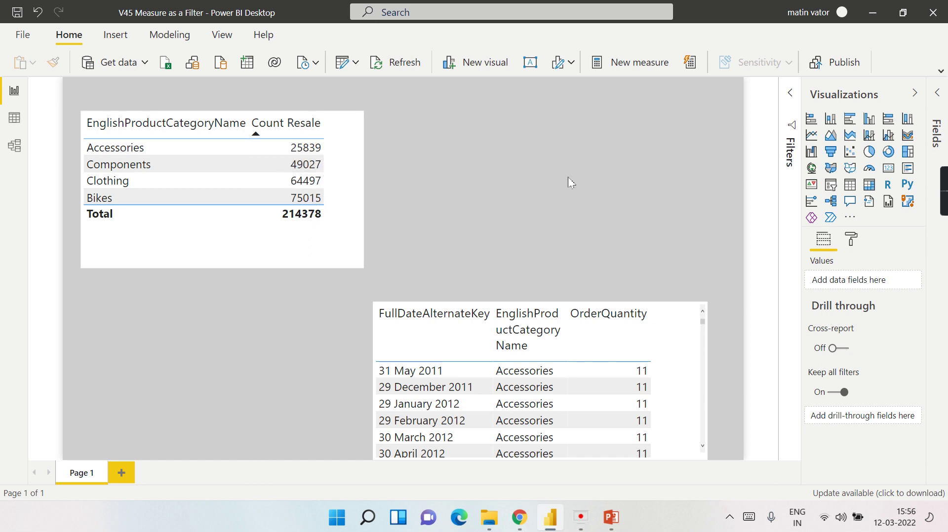
Reopen the Fields pane and show the full Modeling ribbon, pointing at New parameter.
click(937, 96)
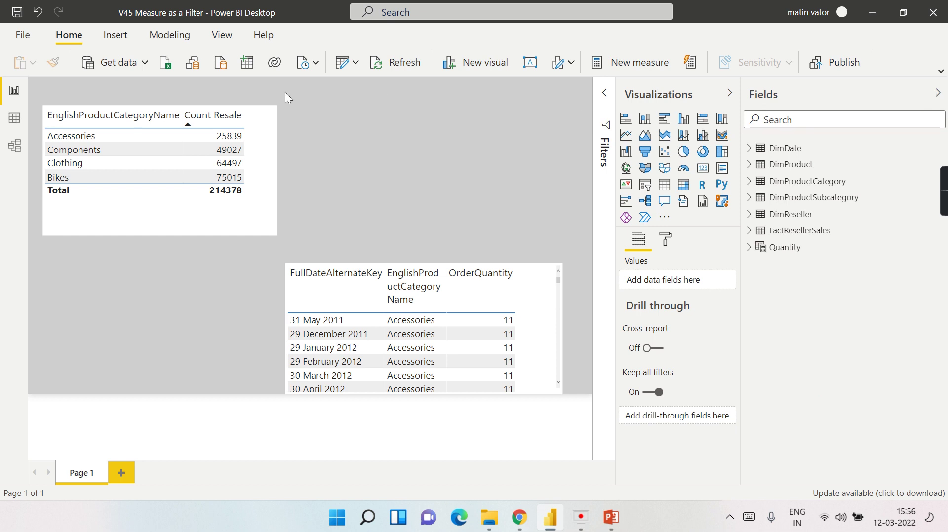
click(122, 39)
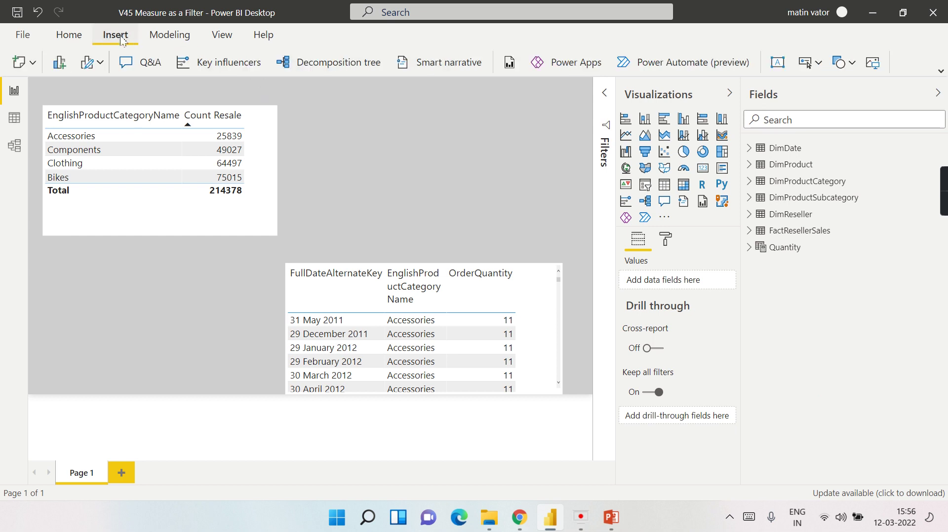
click(178, 41)
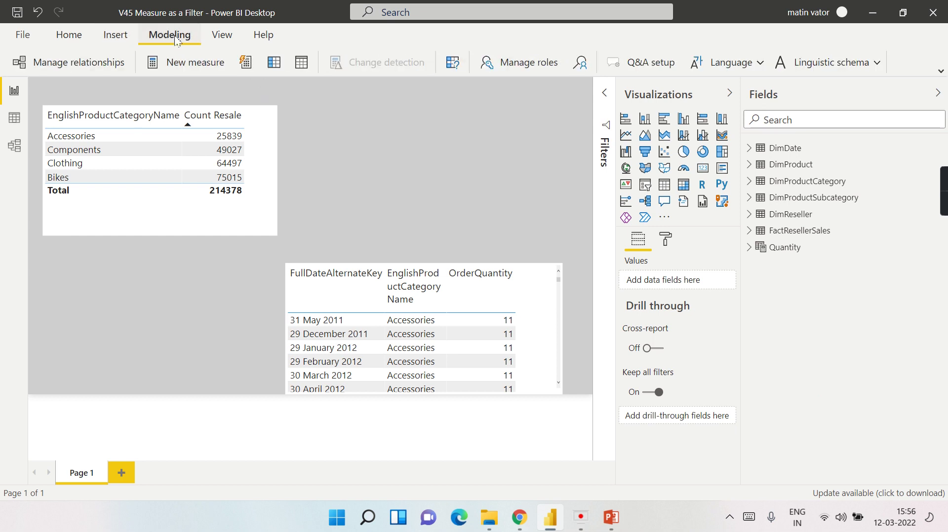
click(941, 71)
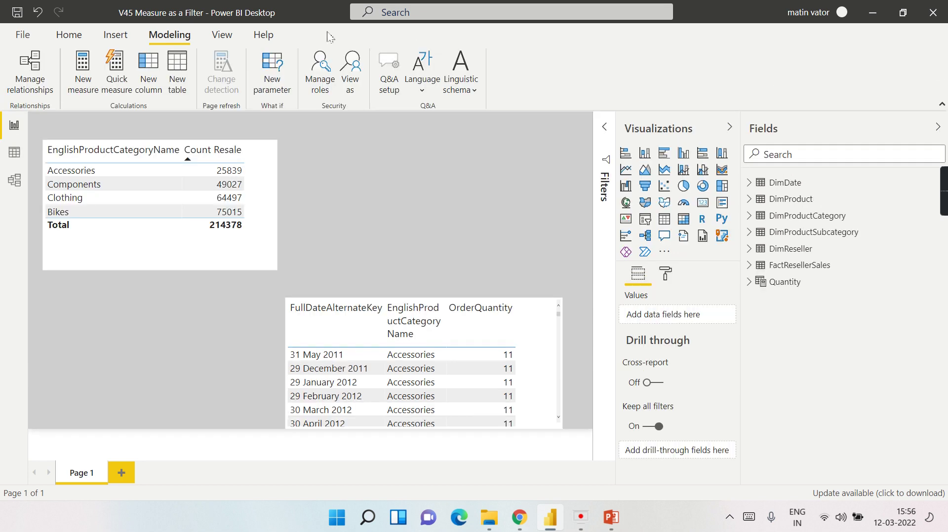
click(281, 80)
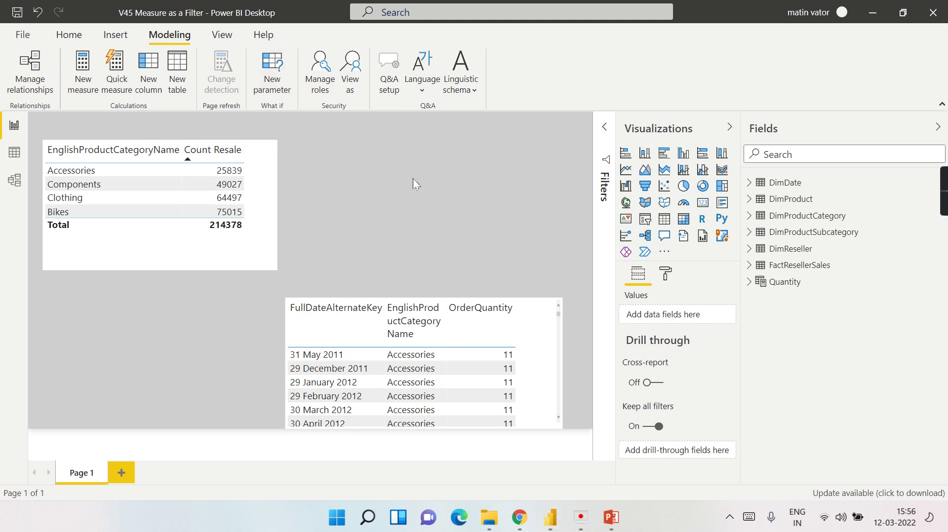
Name the new what-if parameter CountResale.
drag(392, 173, 274, 171)
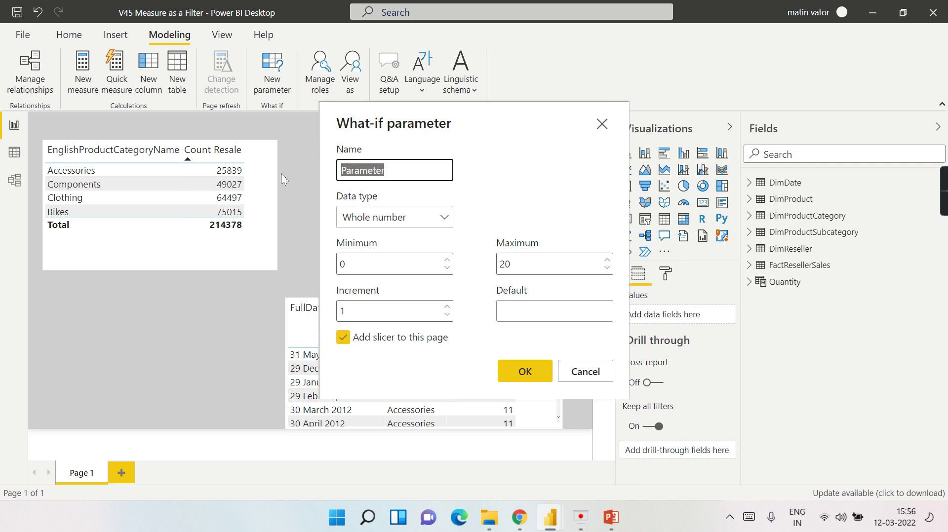
text(Count)
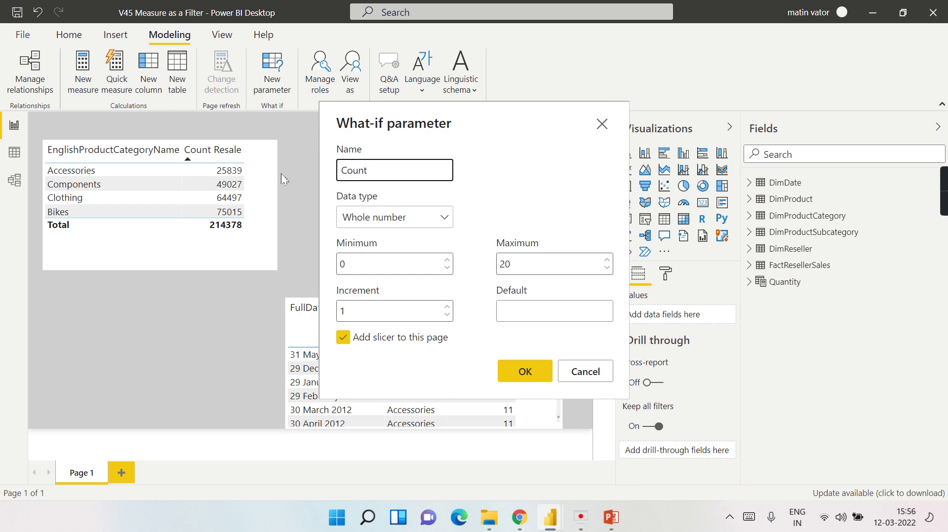
text(Resale)
Set the parameter to minimum 20000, maximum 100000, increment 100, and create it with its slicer.
drag(428, 267, 328, 267)
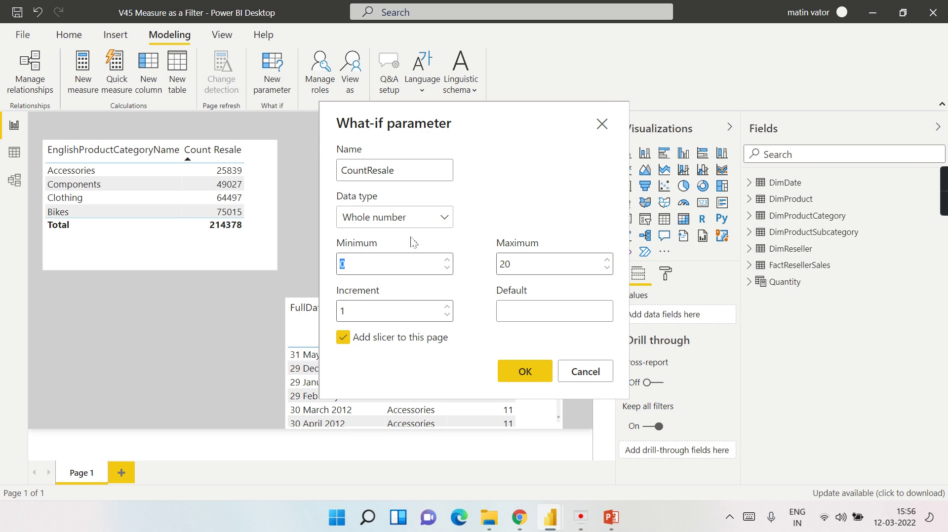
text(20000)
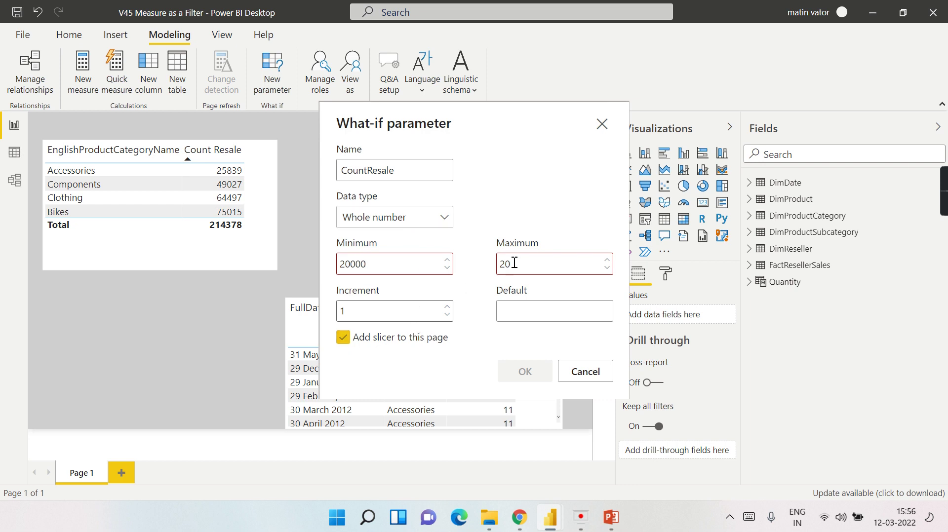
key(Tab)
text(100000)
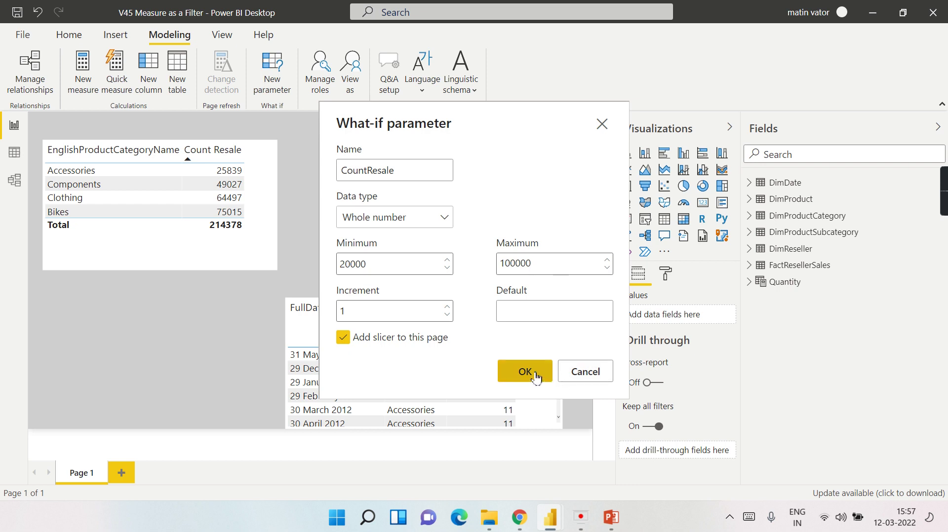
click(370, 314)
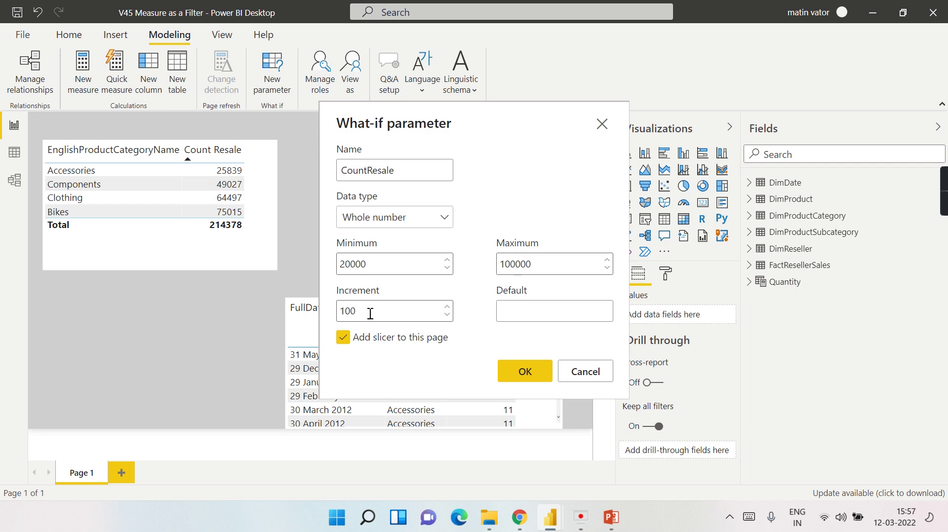
text(00)
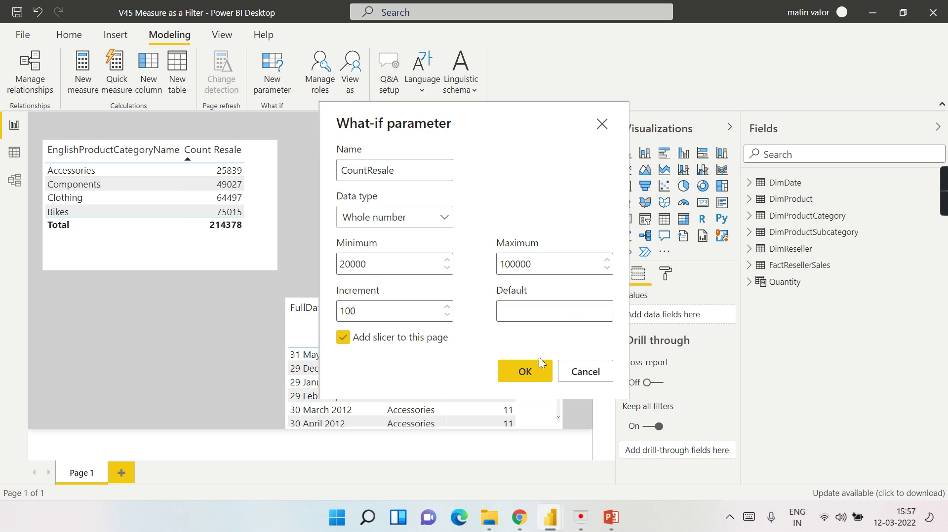
click(537, 376)
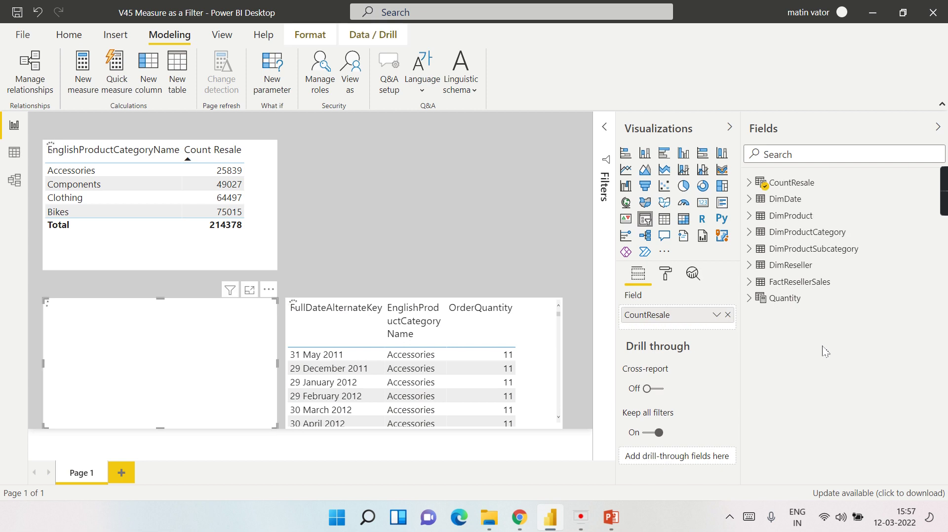
Inspect the CountResale table's 801 rows from 20000 in Data view, then return to Report view.
click(793, 185)
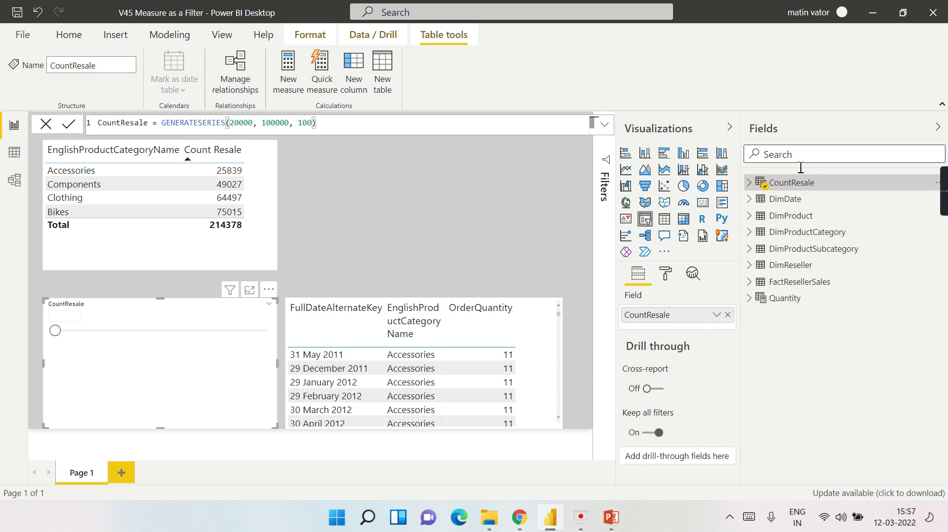
click(749, 183)
click(811, 203)
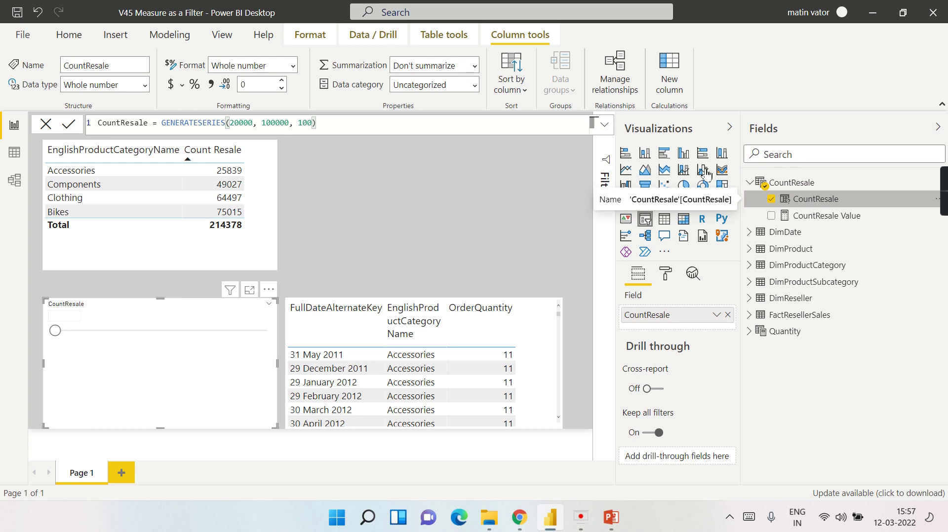
click(822, 184)
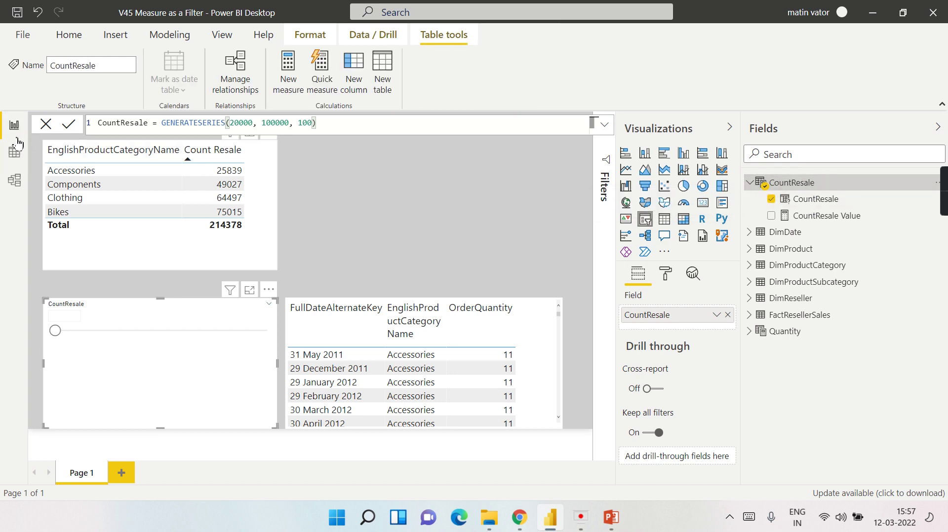
click(14, 152)
click(879, 181)
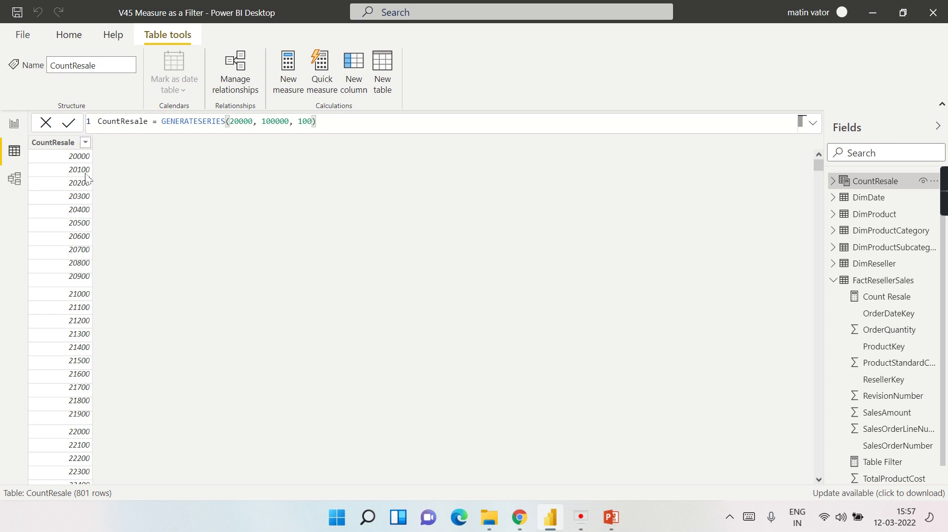
scroll(84, 200, down, 10)
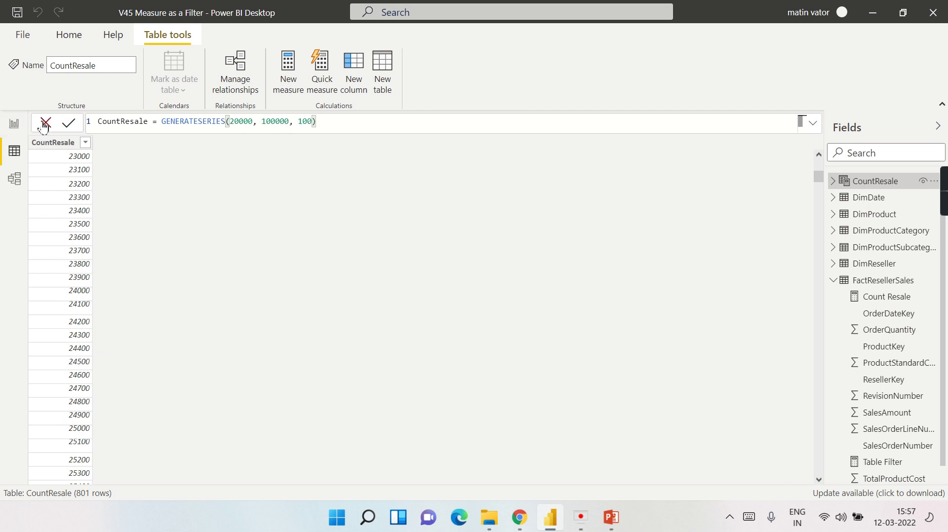
click(15, 124)
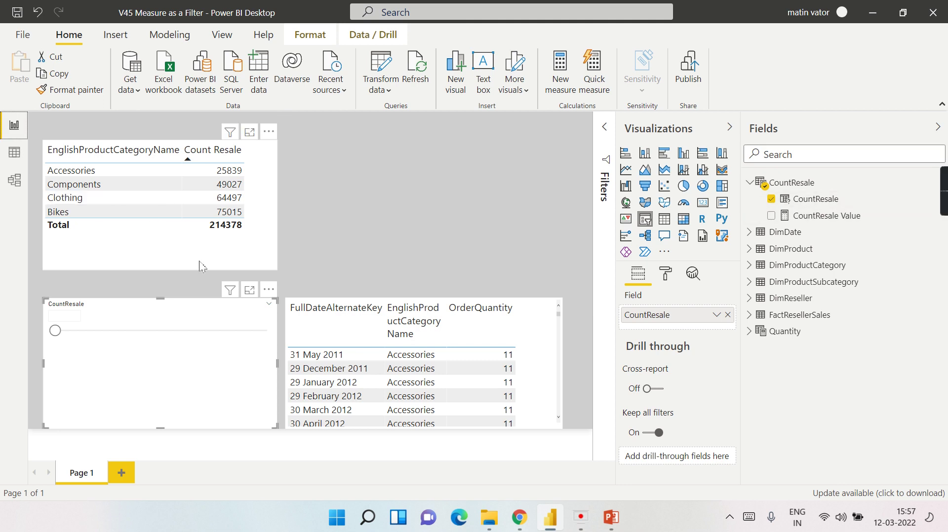
Move the CountResale slicer to the top middle and make it a Between range of 43576–68190.
drag(206, 312, 482, 154)
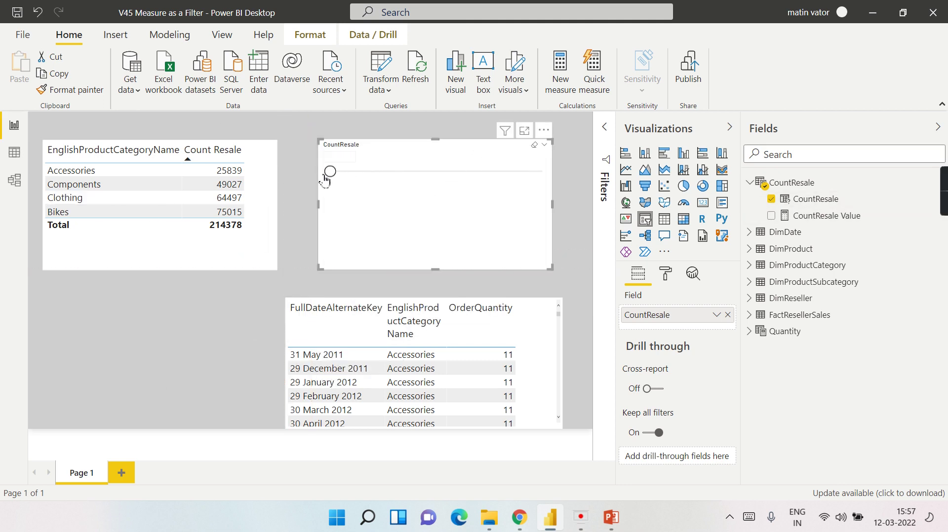
drag(329, 171, 370, 172)
click(544, 144)
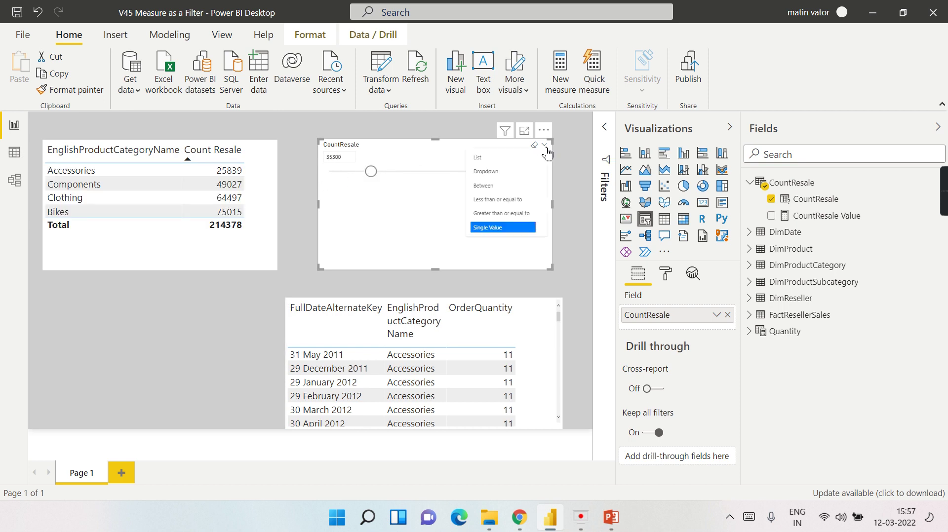
click(514, 186)
drag(543, 171, 458, 171)
drag(371, 172, 407, 190)
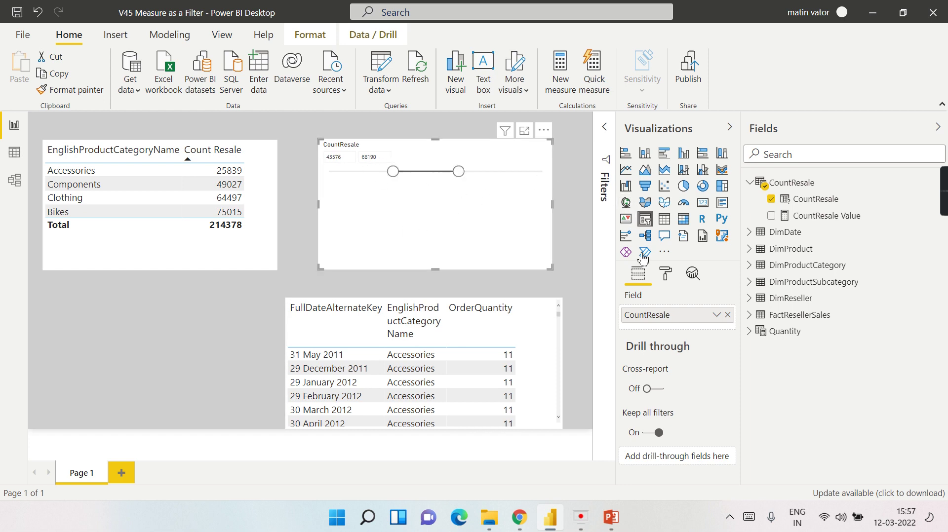
Increase the text size of the slicer's numeric input boxes.
click(668, 274)
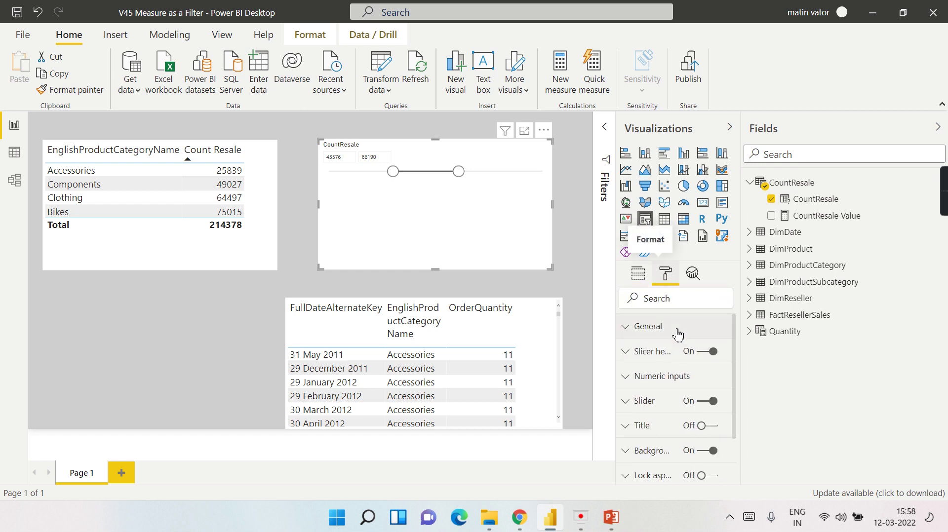
click(662, 377)
scroll(666, 380, down, 3)
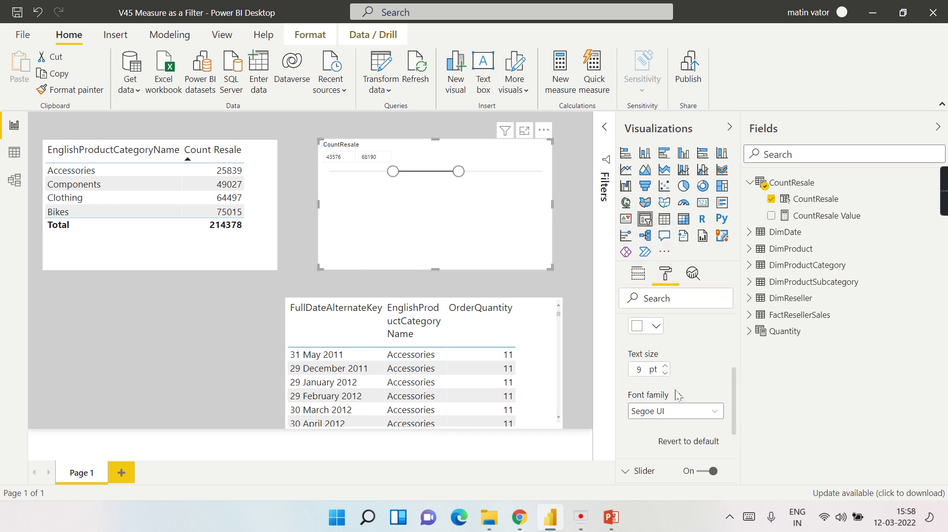
click(666, 367)
click(666, 367)
click(665, 367)
click(665, 367)
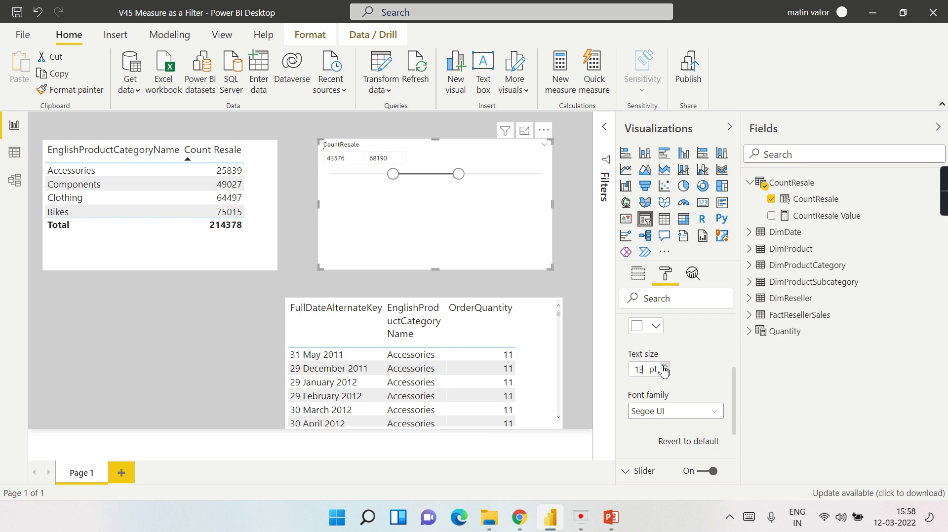
click(665, 367)
scroll(665, 371, up, 3)
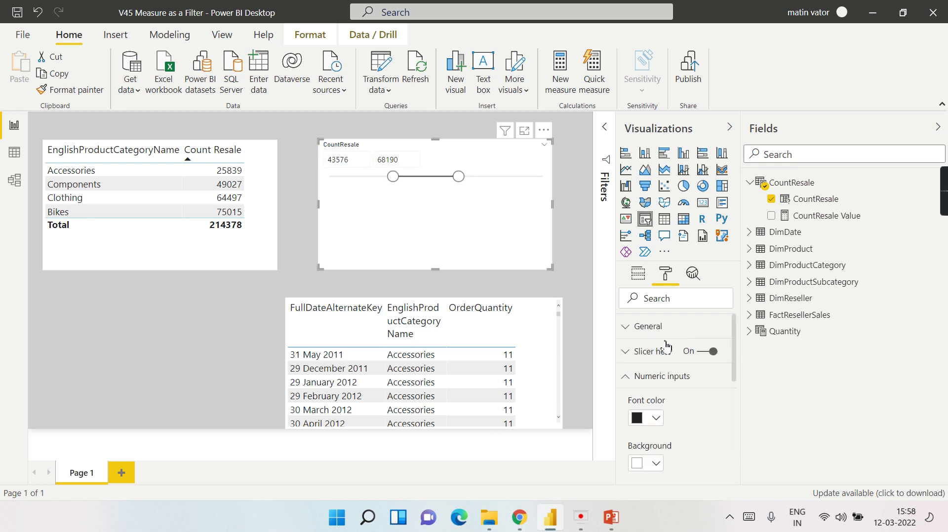
Raise the slicer header text size to 16 pt and deselect the slicer.
click(665, 375)
scroll(671, 391, down, 3)
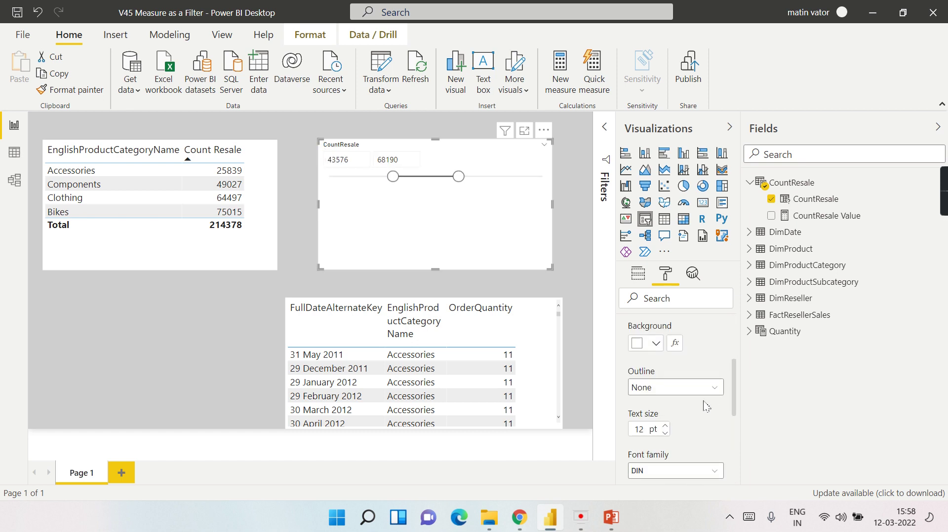
click(666, 427)
click(666, 427)
click(665, 427)
click(665, 427)
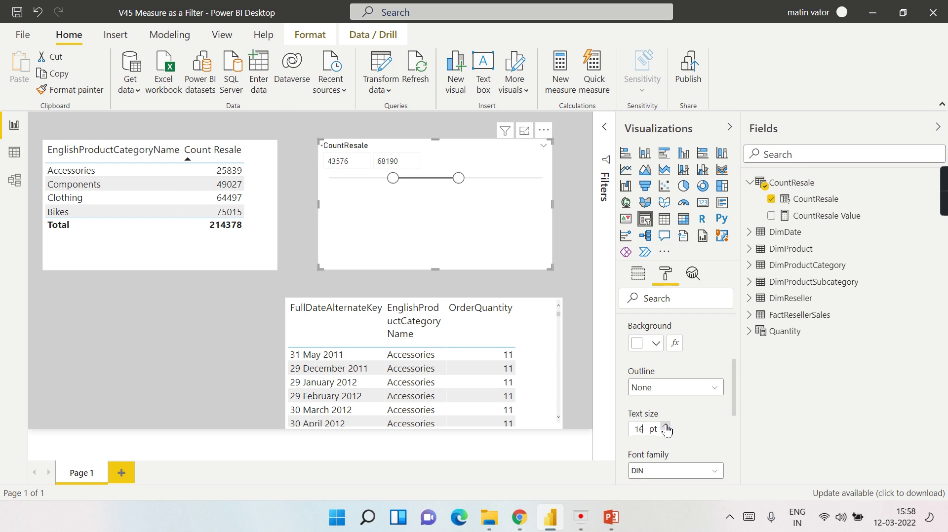
click(665, 427)
click(666, 427)
click(665, 427)
click(665, 427)
click(665, 427)
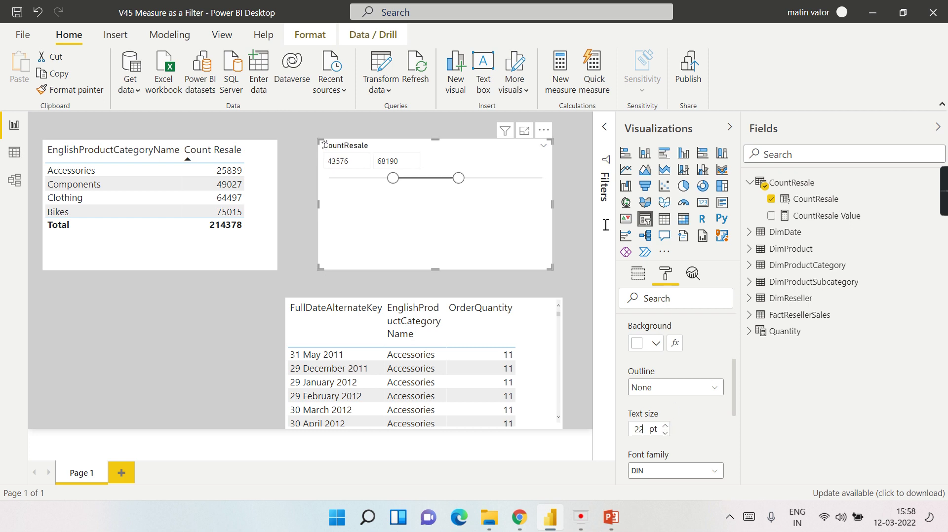
click(584, 185)
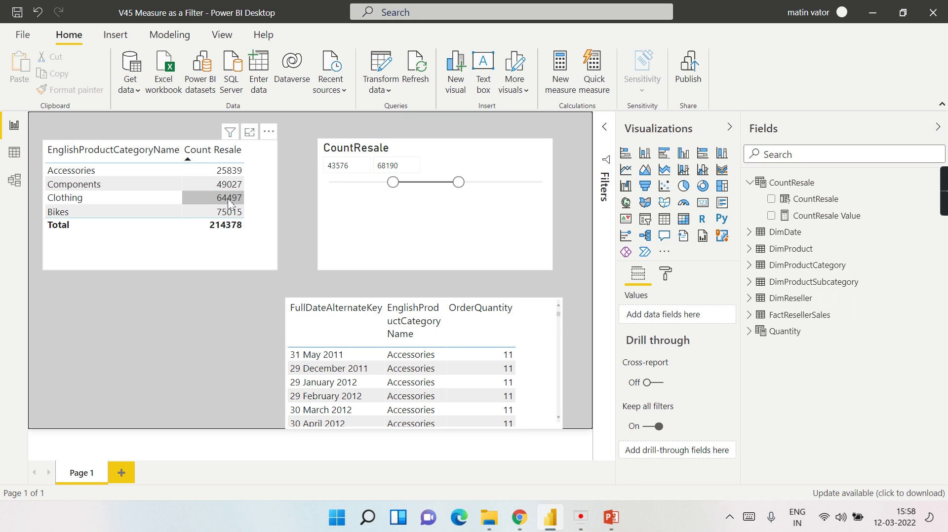
Display the Count Resale measure formula sum(FactResellerSales[OrderQuantity]) from FactResellerSales.
click(751, 315)
scroll(834, 370, down, 1)
scroll(839, 323, up, 1)
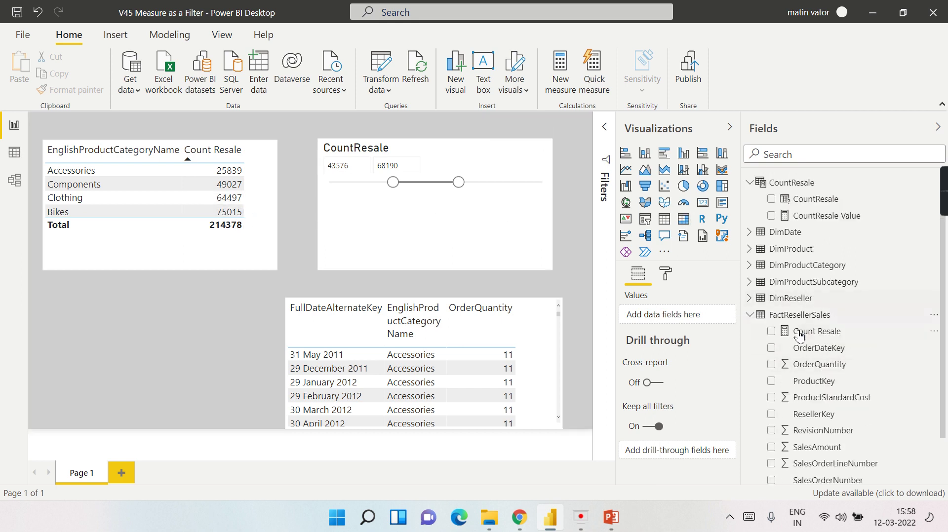
click(830, 335)
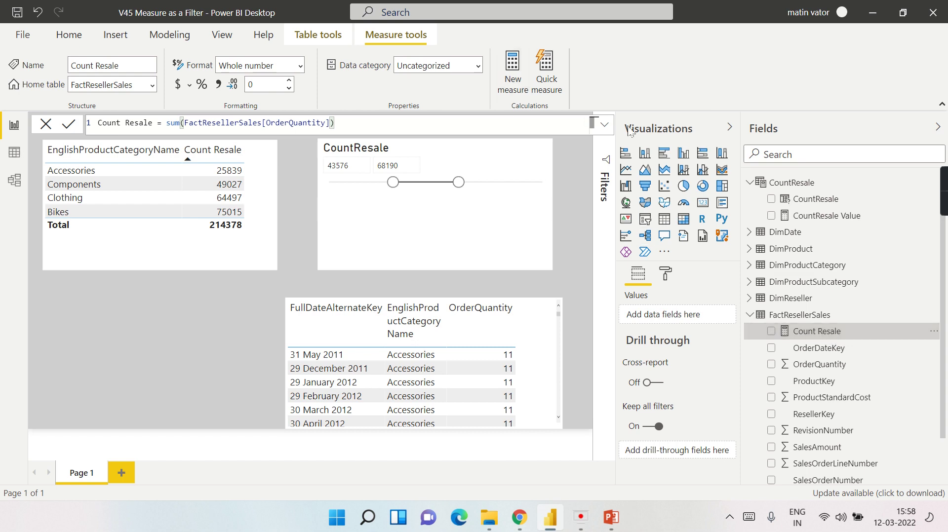
scroll(850, 401, down, 1)
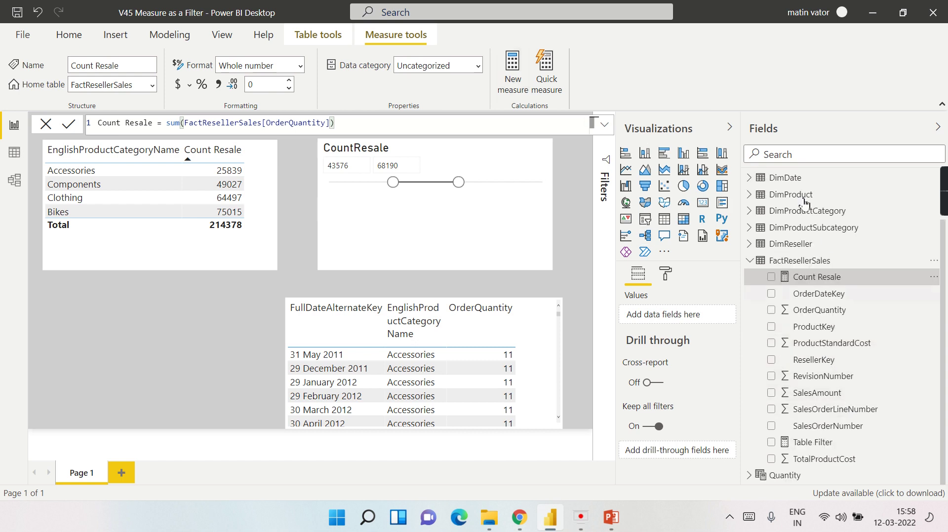
click(784, 156)
text(MEas)
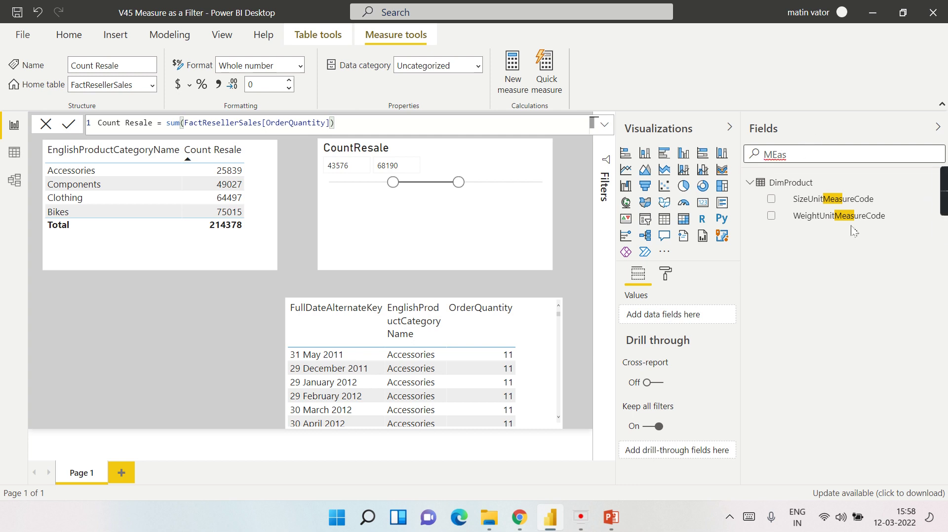
key(BackSpace)
key(BackSpace)
key(BackSpace)
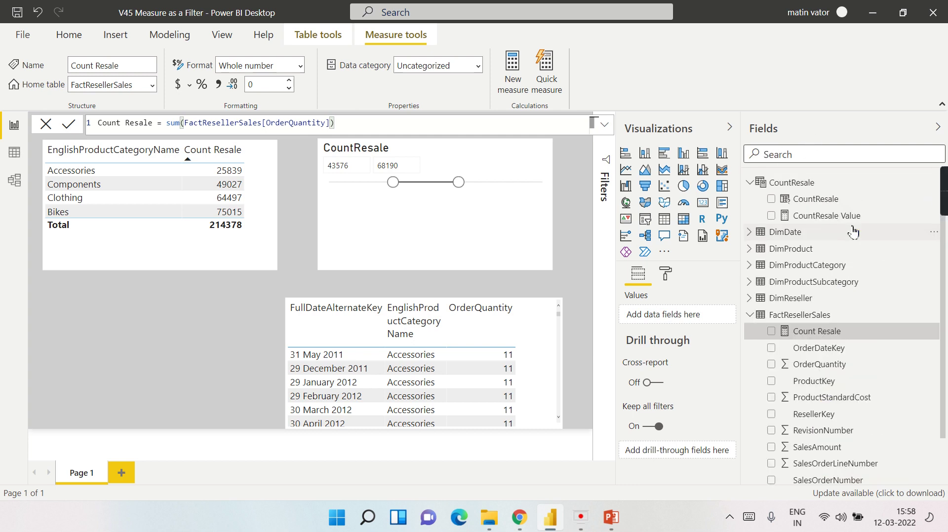
scroll(845, 247, down, 1)
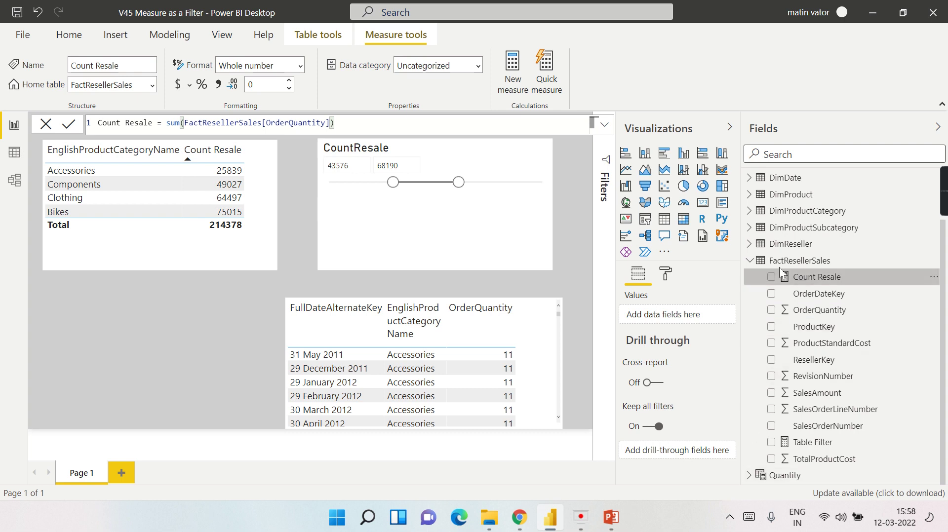
In Table Filter, replace both Quantity[Quantity] references with min(CountResale[CountResale]).
click(820, 445)
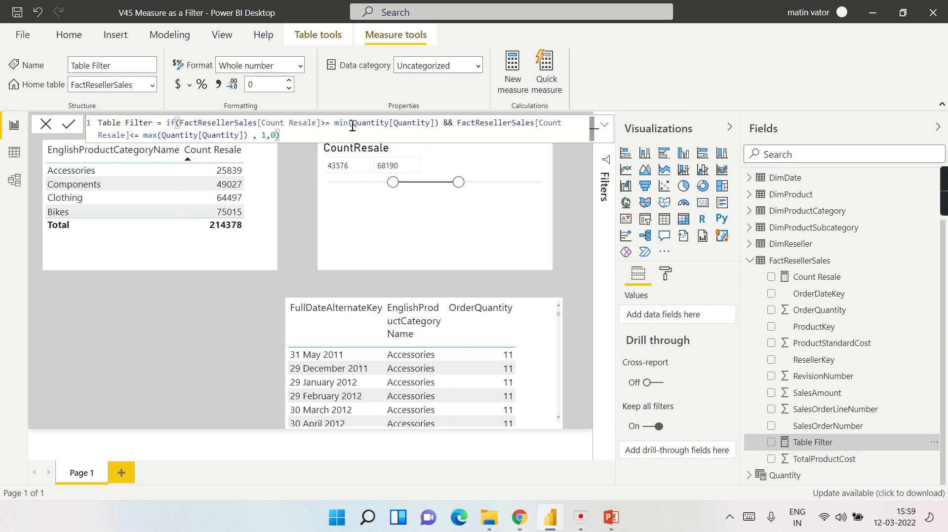
drag(357, 127, 435, 127)
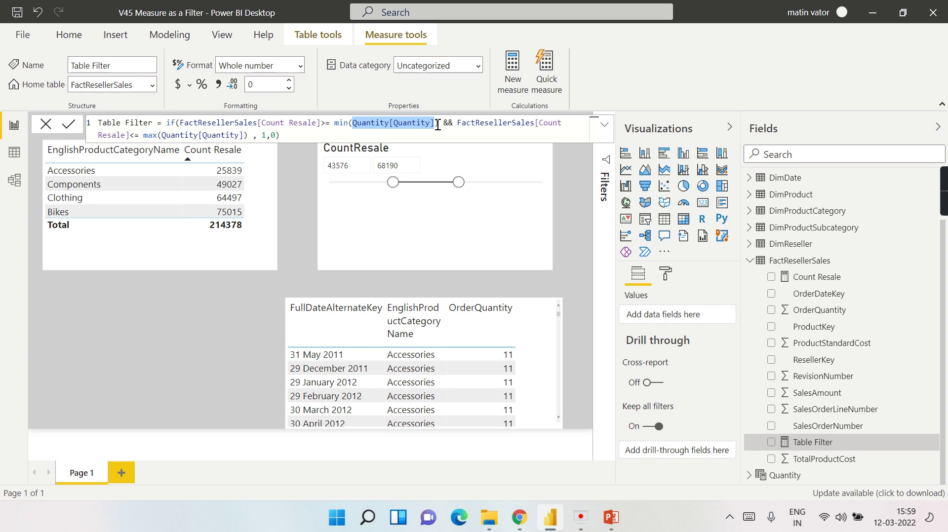
key(BackSpace)
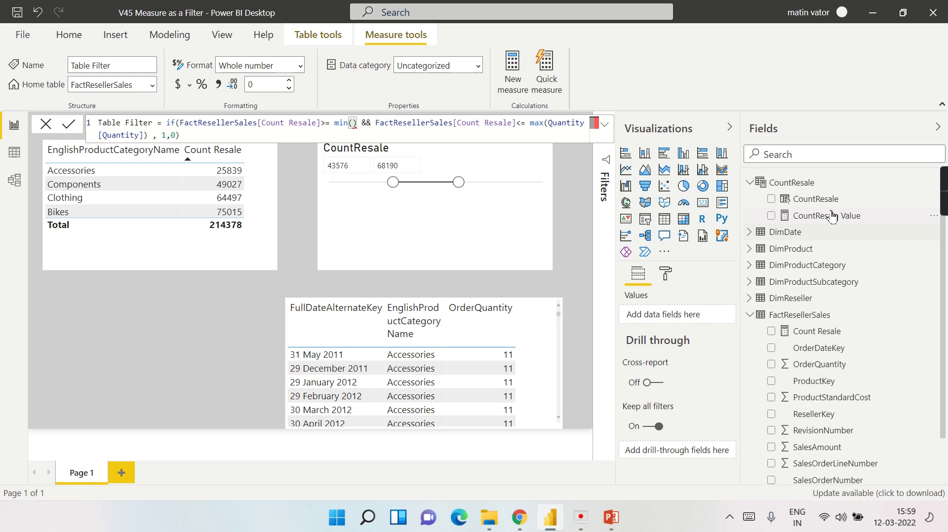
text(Cou)
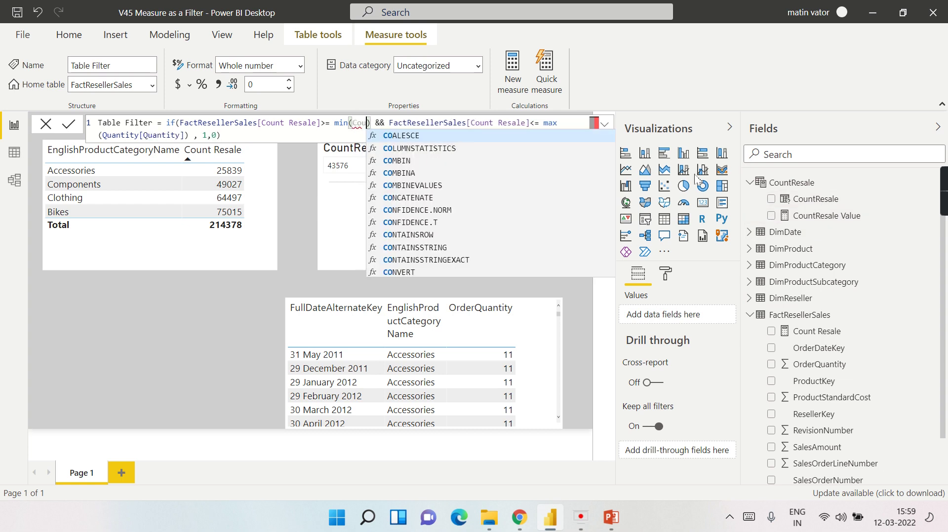
text(nt)
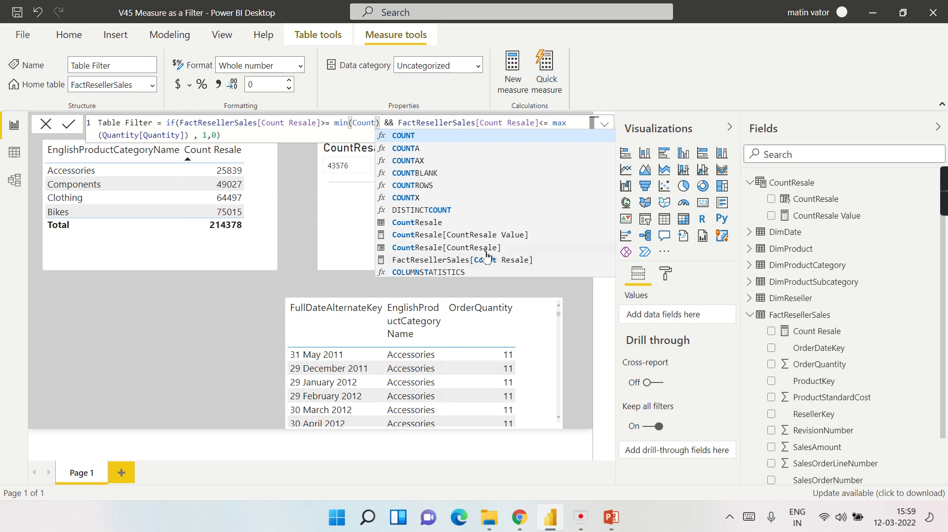
click(486, 248)
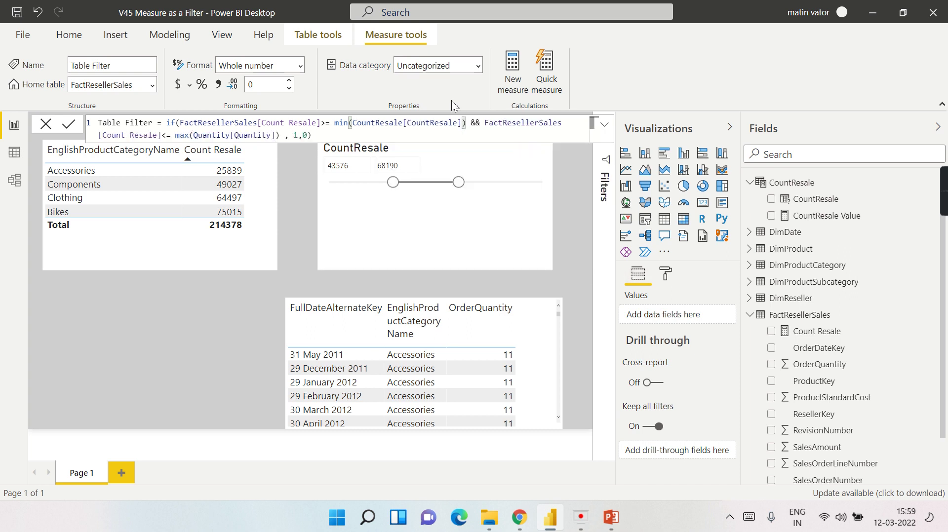
drag(334, 127, 467, 123)
key(ctrl+c)
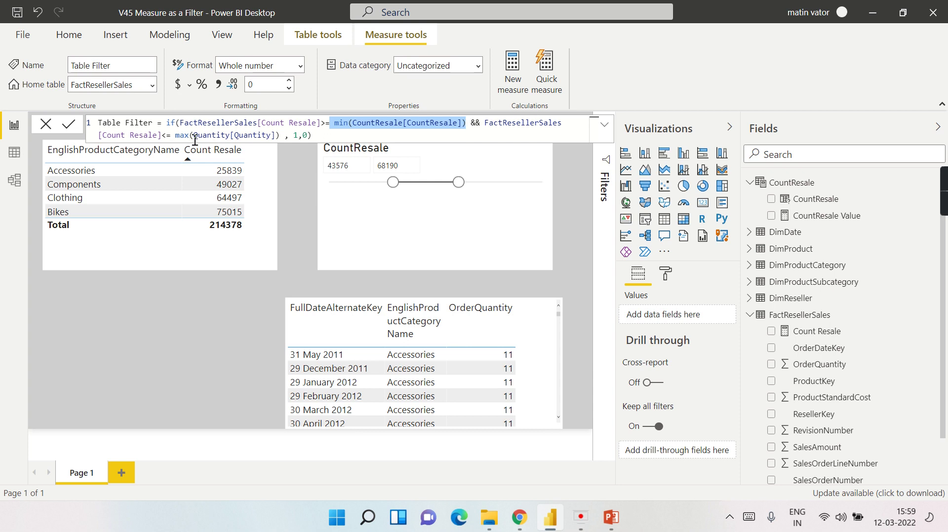
drag(193, 135, 278, 135)
key(ctrl+v)
click(381, 135)
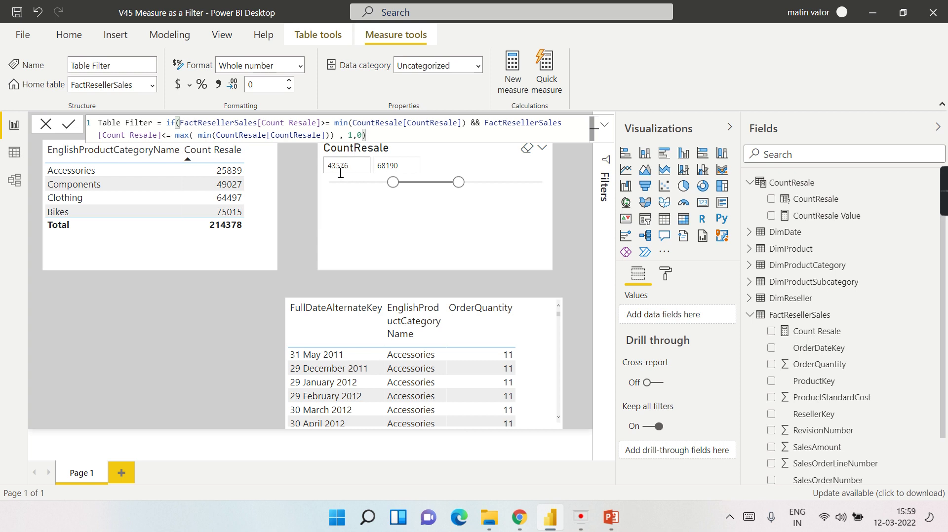
Change the upper bound to max(CountResale[CountResale]), remove the extra max( and parenthesis, and commit.
click(389, 166)
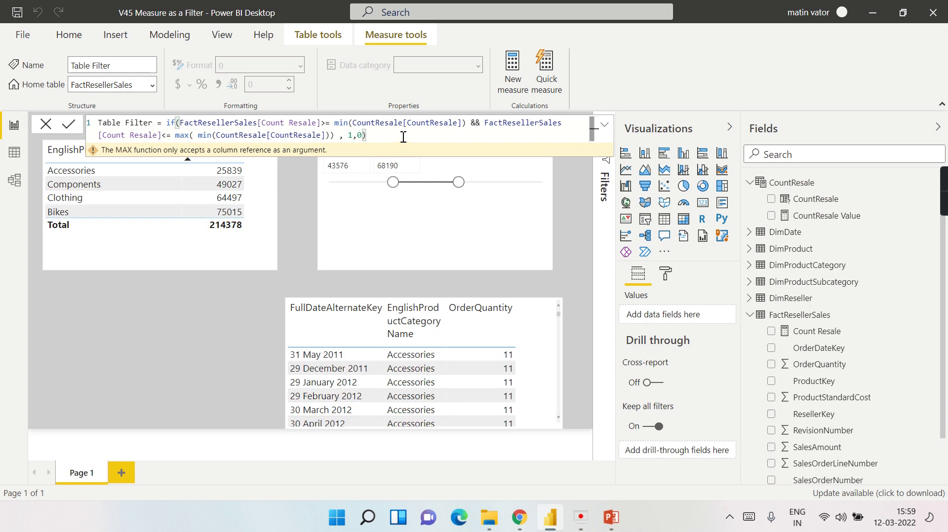
double_click(207, 137)
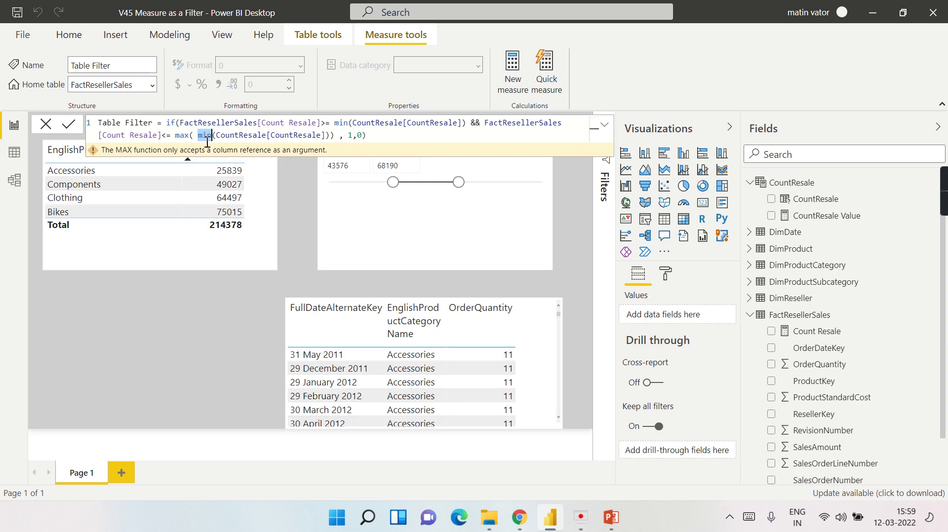
text(max)
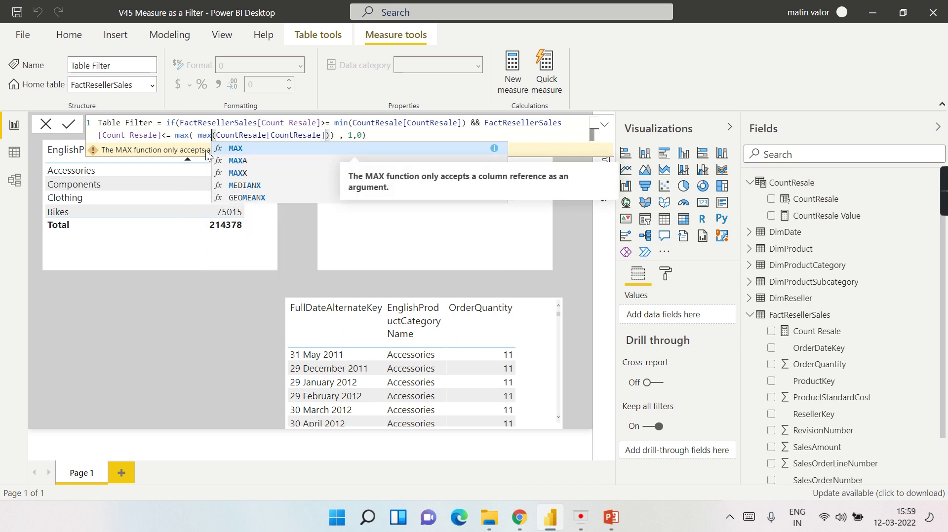
drag(194, 136, 174, 137)
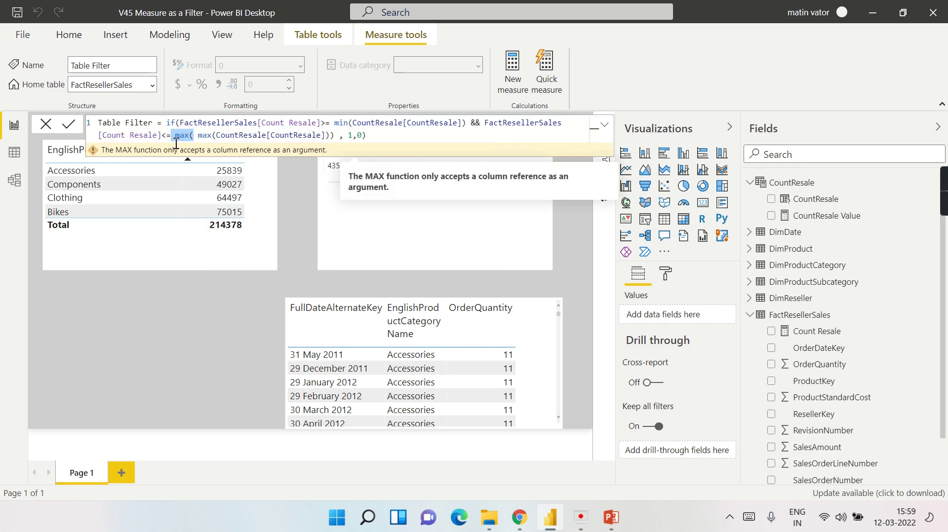
key(BackSpace)
click(314, 134)
key(BackSpace)
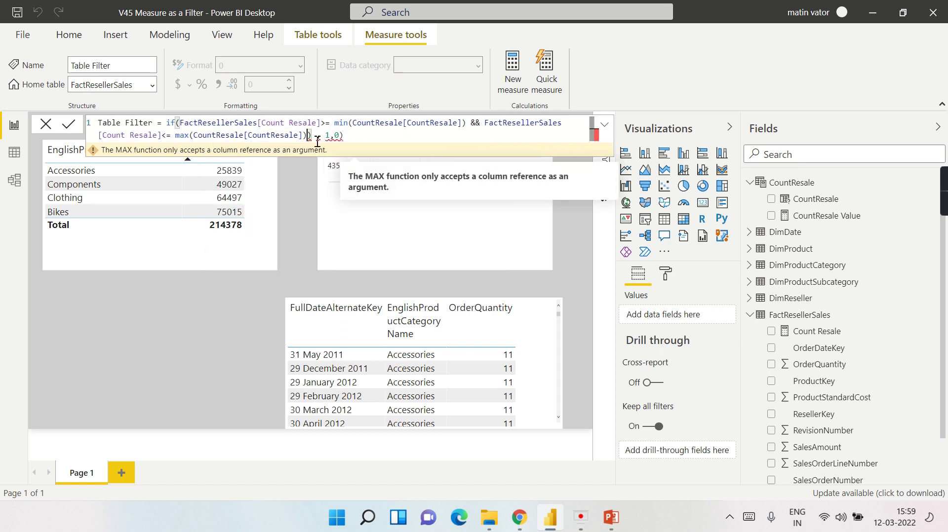
click(359, 140)
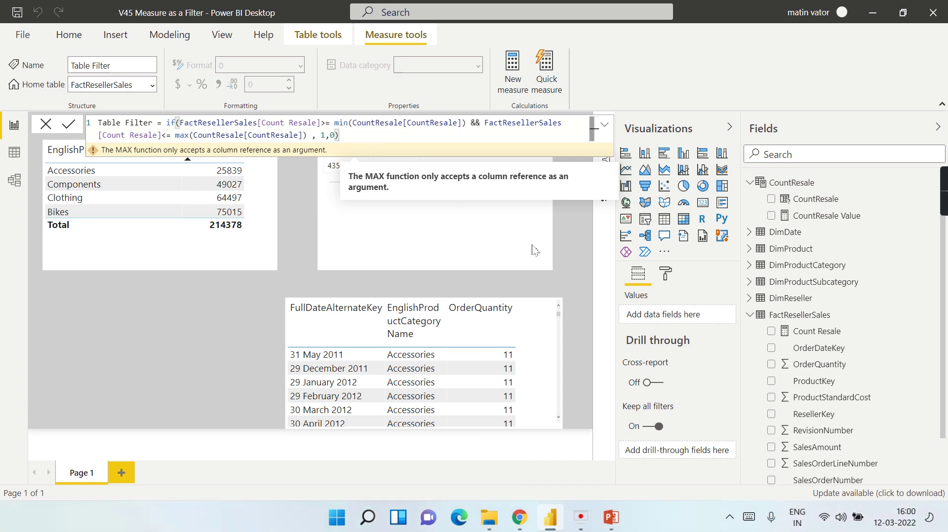
key(Return)
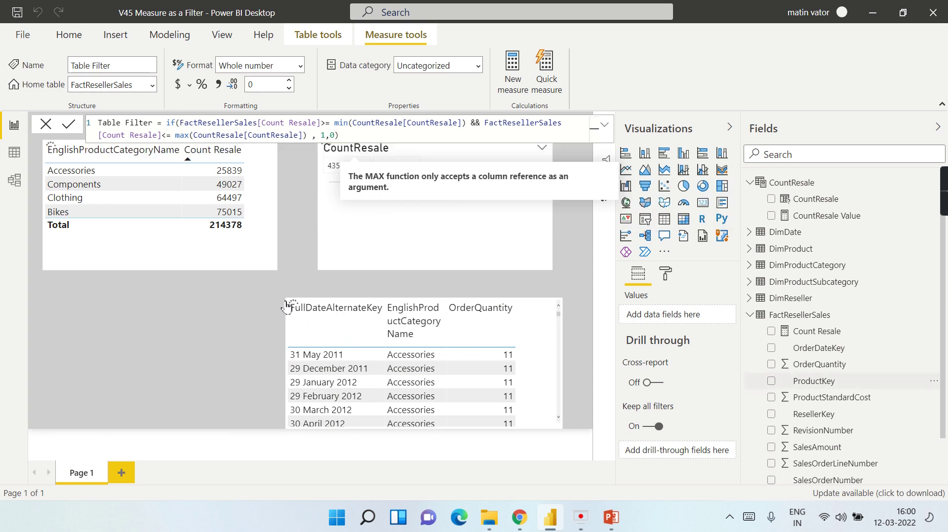
Add Table Filter as a column to the category table and enlarge the visual.
click(256, 264)
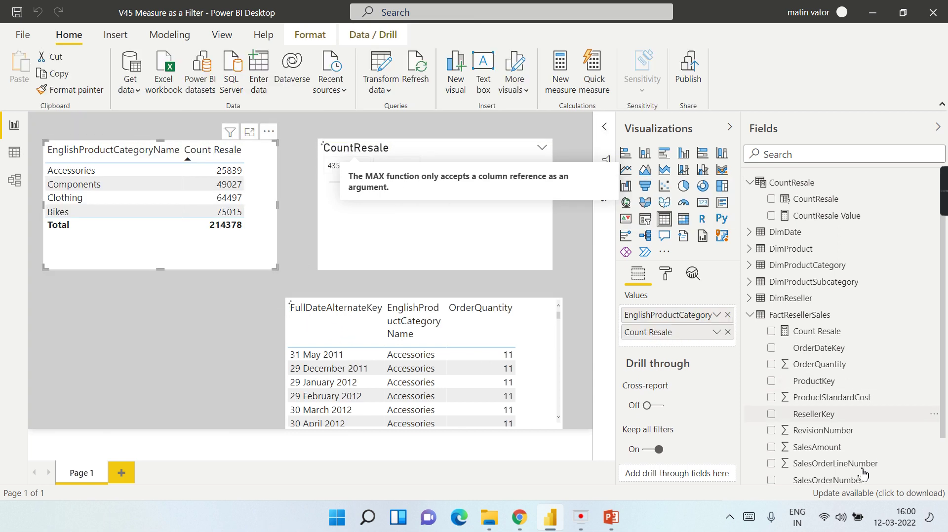
scroll(857, 444, down, 1)
drag(807, 447, 705, 348)
drag(281, 268, 311, 280)
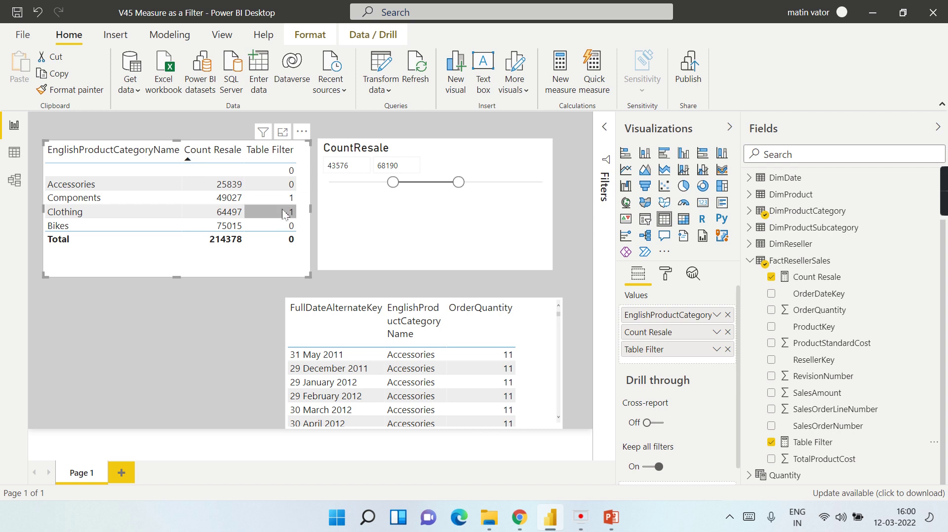
Raise the CountResale range's upper bound from 68190 to 77242.
click(335, 173)
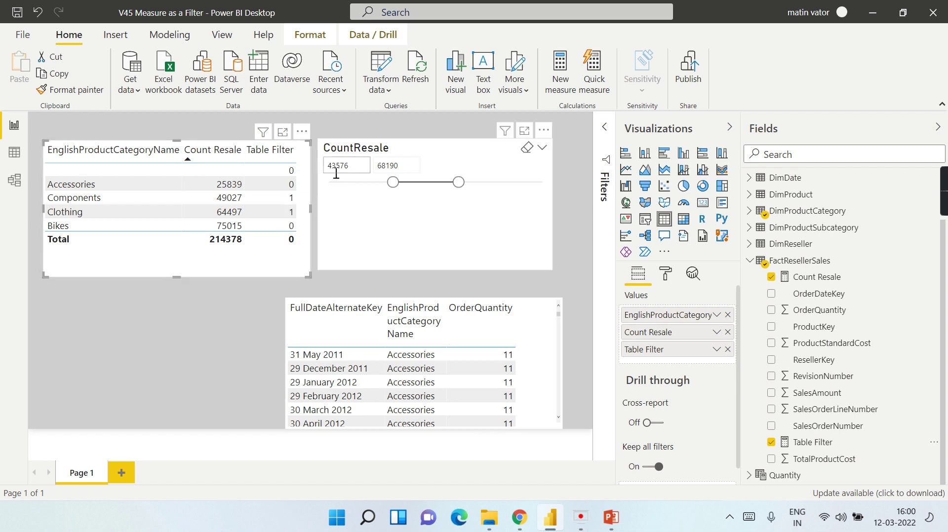
click(383, 168)
drag(457, 188, 482, 191)
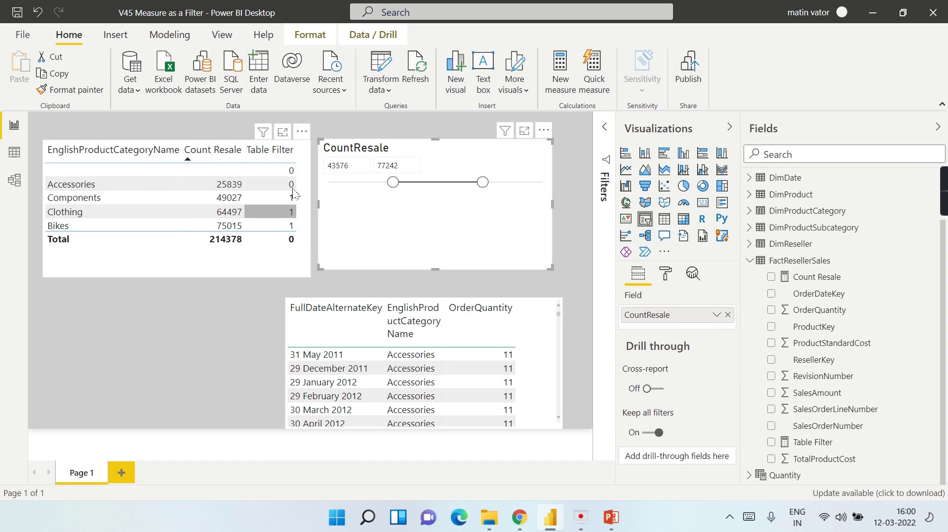
Move Table Filter from the table's columns into its visual filters and apply 'is 1'.
click(267, 262)
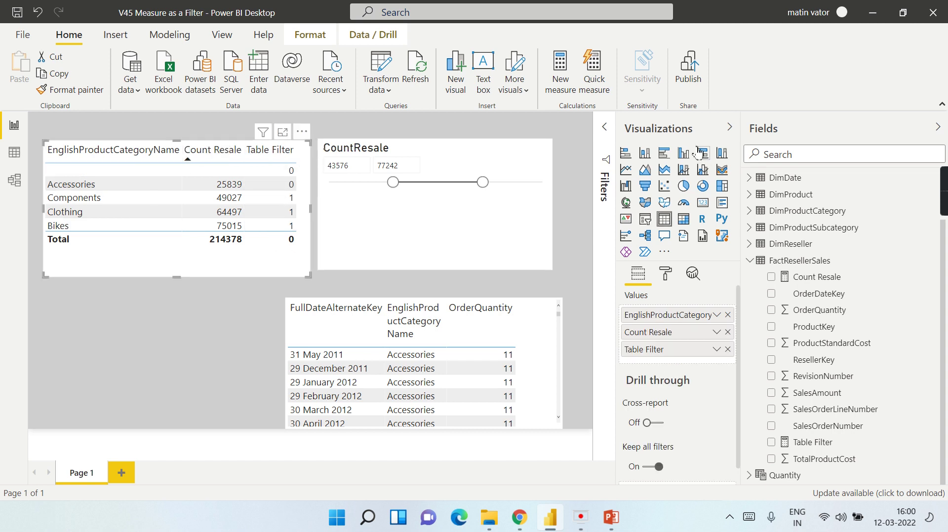
click(604, 127)
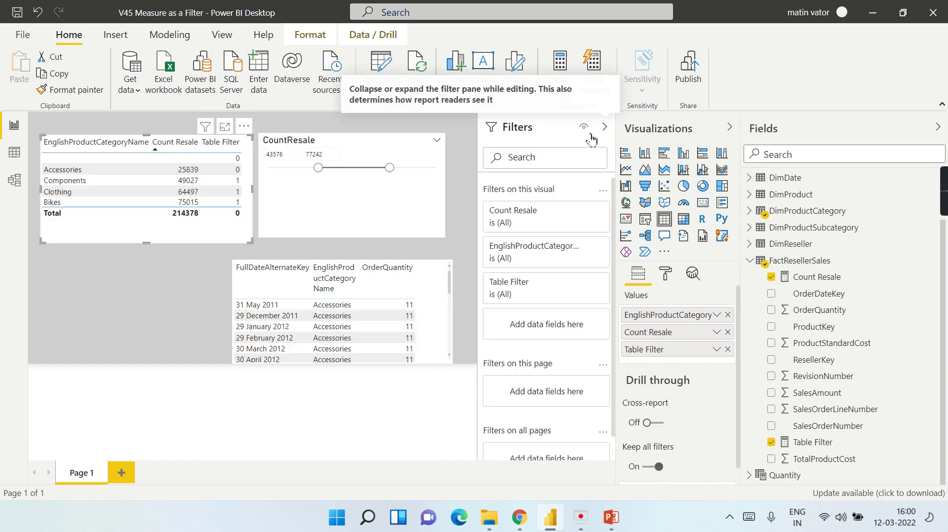
click(728, 350)
drag(813, 442, 551, 293)
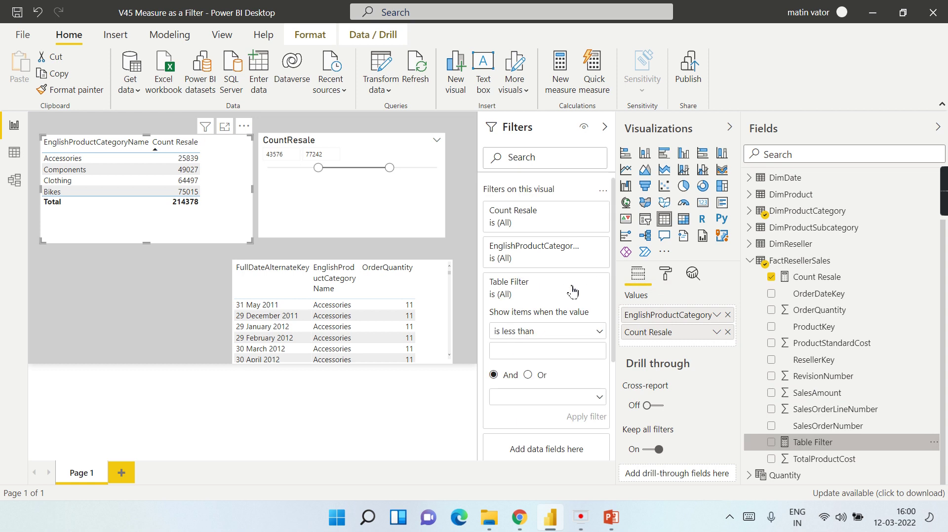
click(563, 334)
click(523, 416)
click(529, 357)
text(1)
click(588, 419)
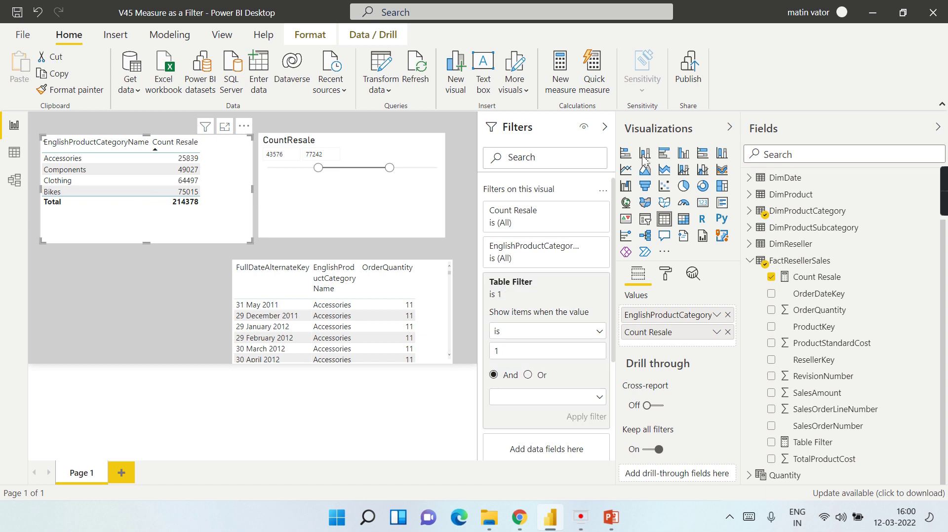
Collapse the Filters, Visualizations and Fields panes.
click(604, 127)
click(729, 129)
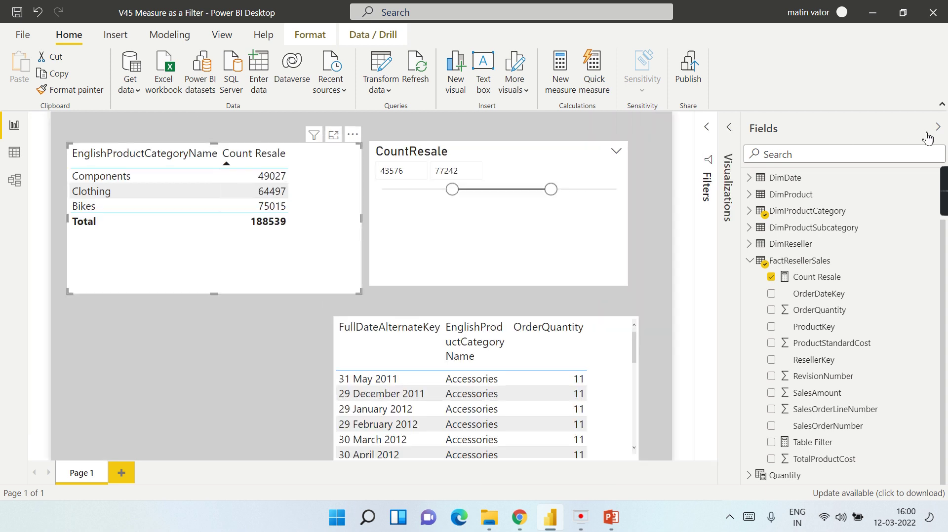
click(936, 129)
Set the CountResale slicer range to 25012–67138.
drag(546, 189, 490, 189)
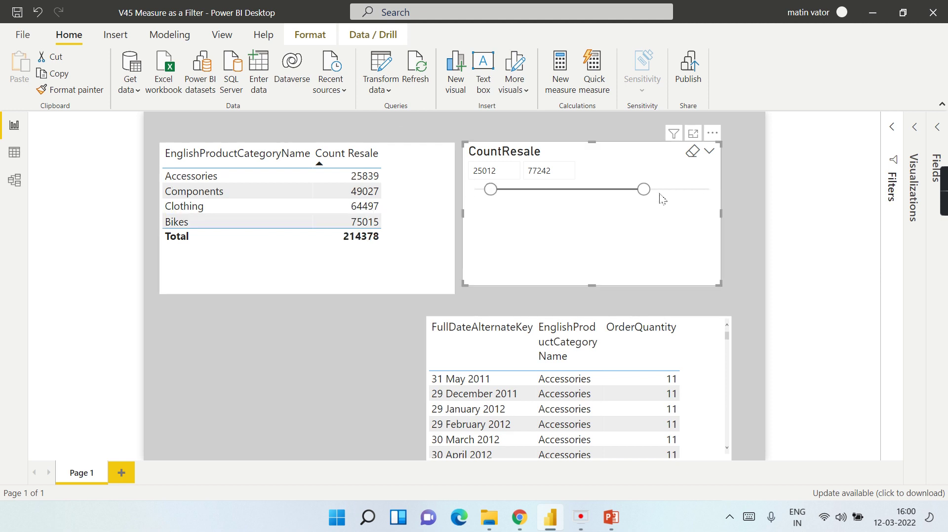
drag(644, 189, 554, 189)
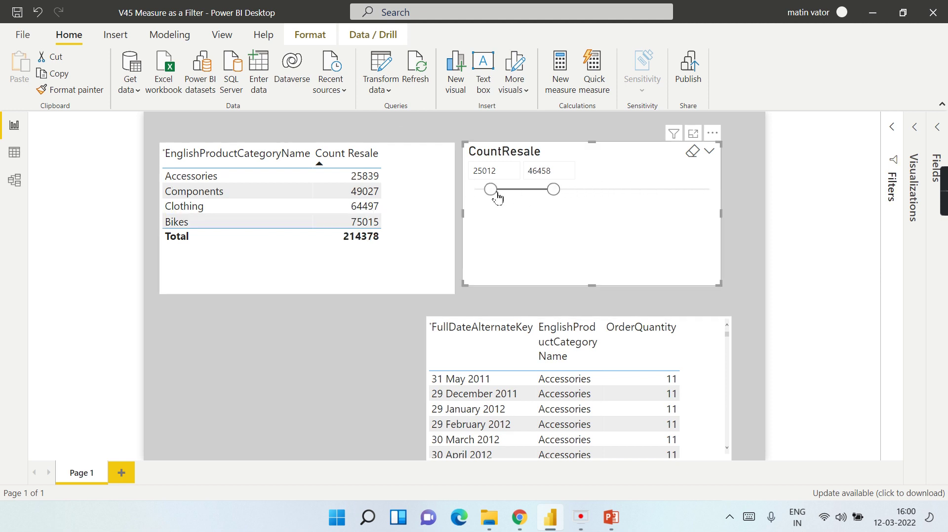
drag(553, 189, 572, 189)
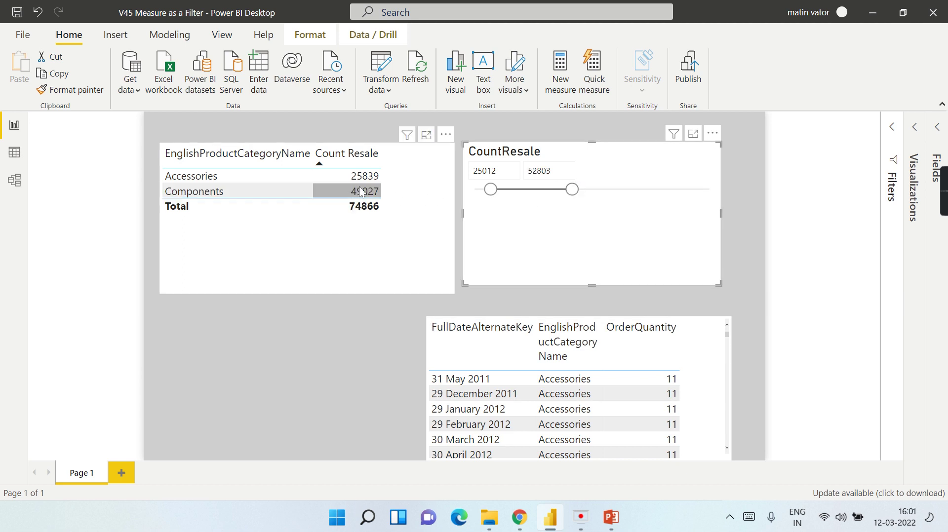
drag(571, 193, 594, 206)
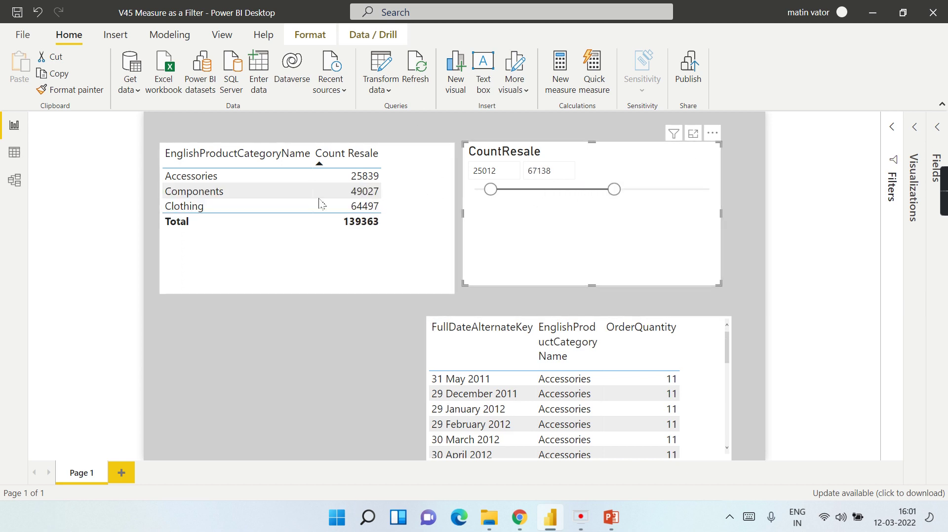
click(751, 228)
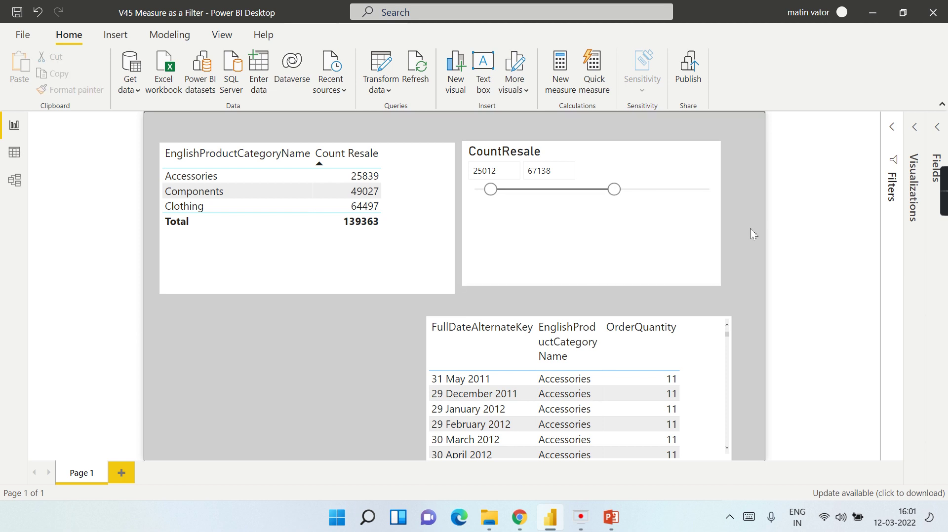
click(647, 243)
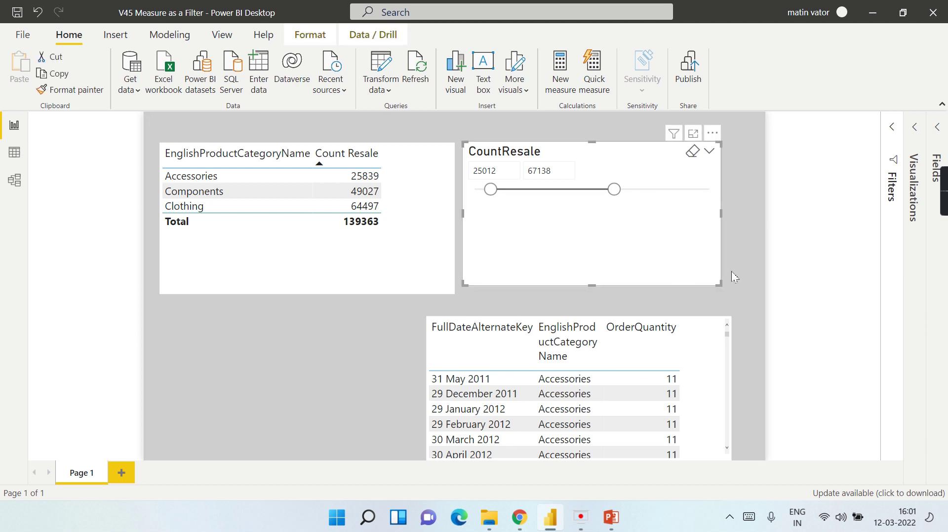
Switch to the simplified ribbon, expand Filters and Fields, and open the Count Resale measure.
click(942, 105)
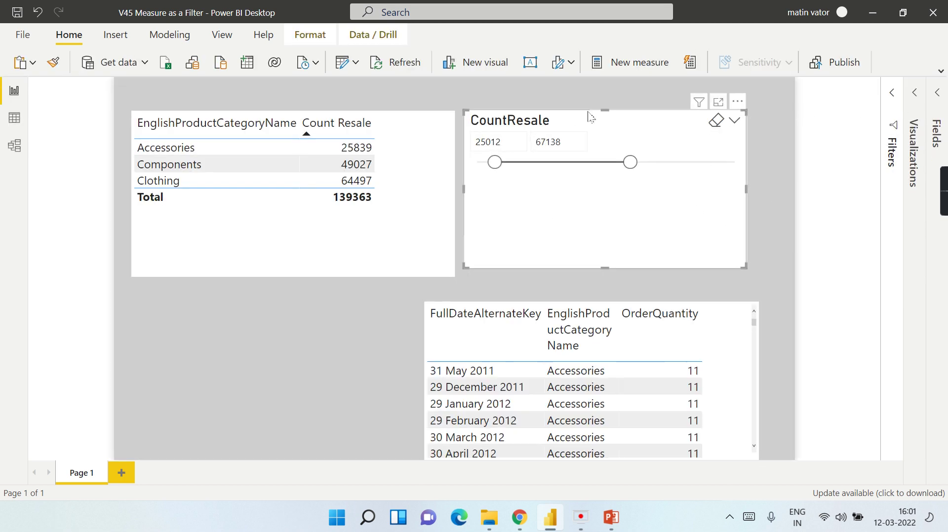
click(891, 102)
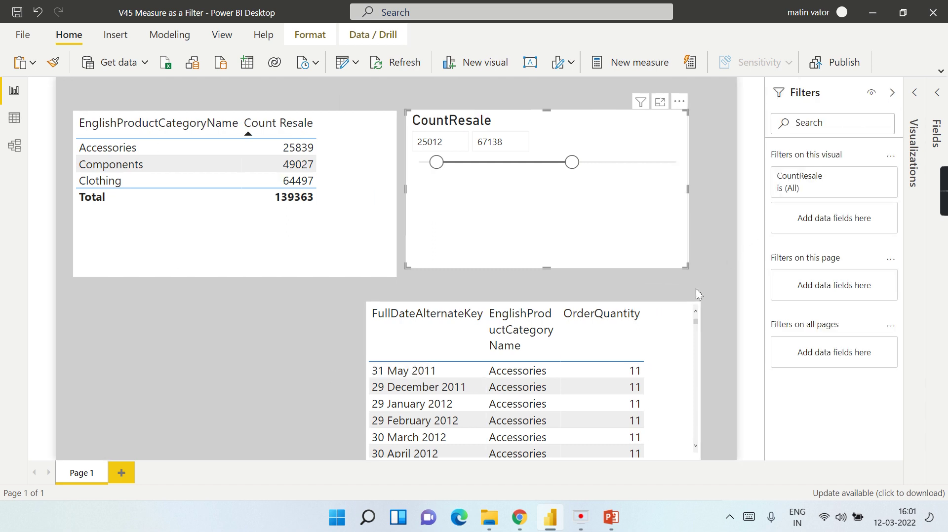
click(717, 249)
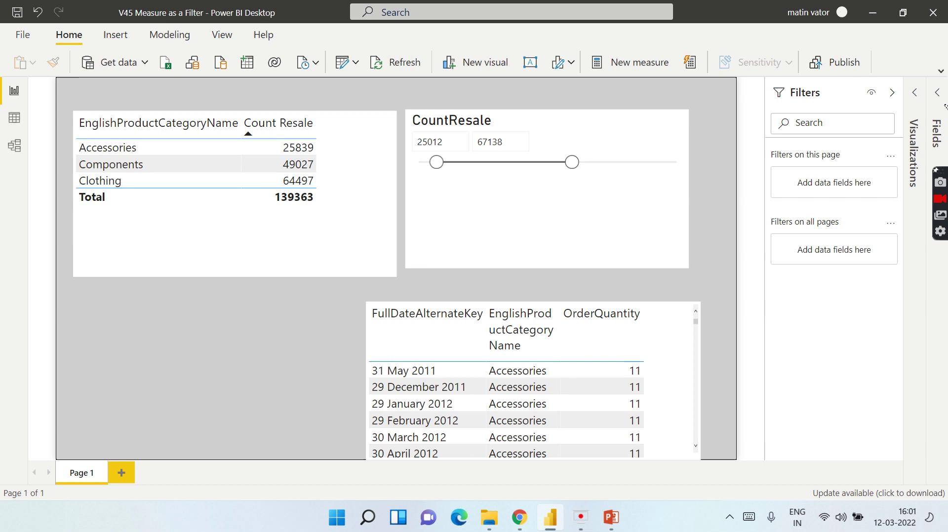
click(937, 92)
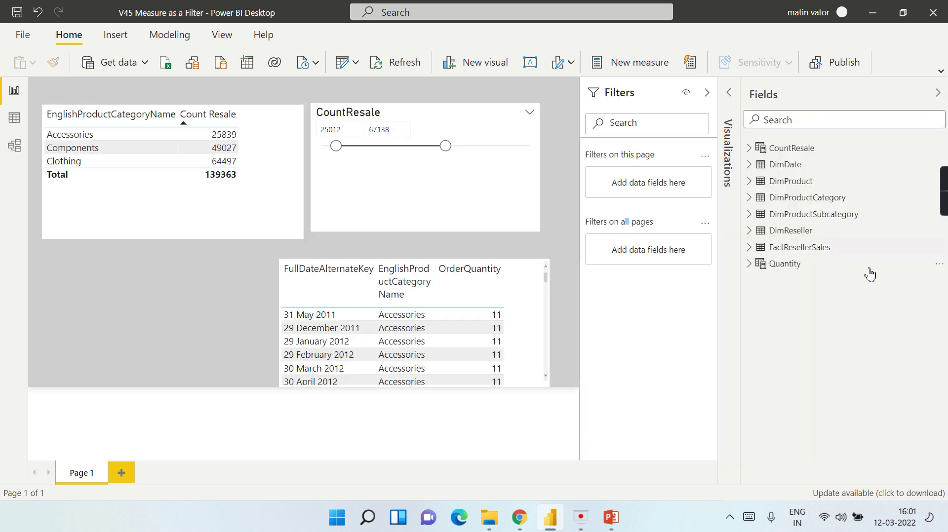
click(759, 251)
click(760, 250)
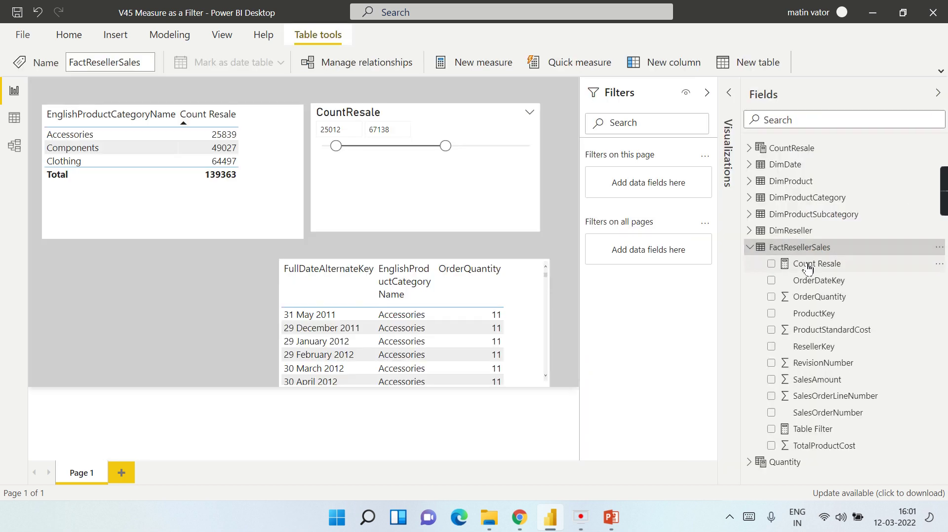
click(808, 266)
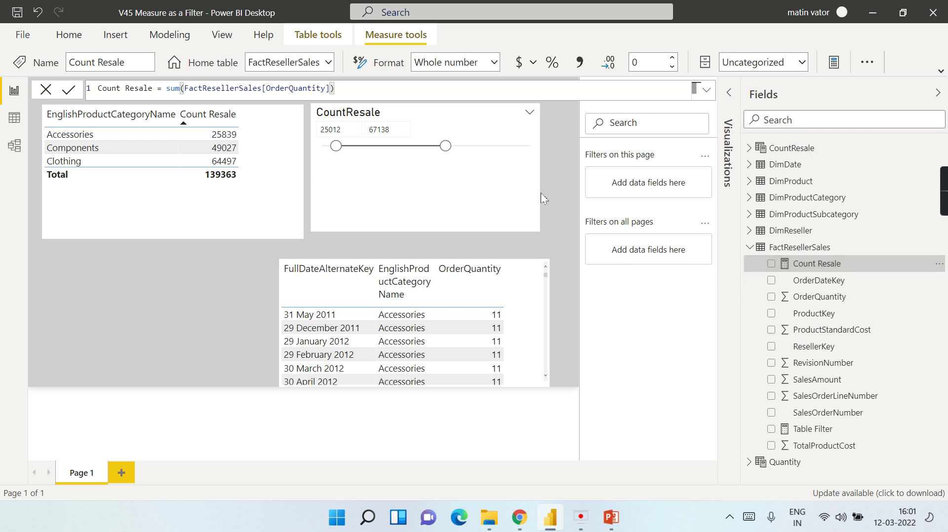